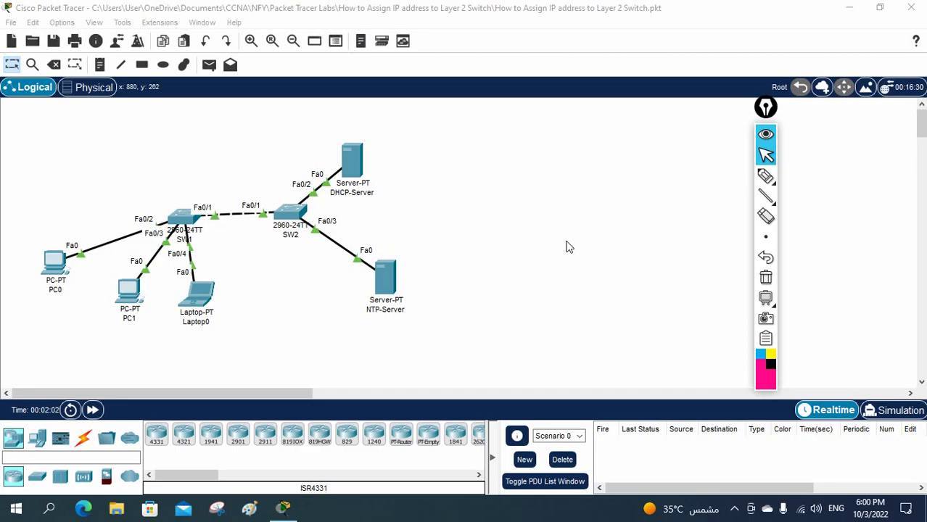
Step: Annotate the topology in pen, pointing at SW1 and SW2 and labelling them L2
click(764, 176)
mouse_move(180, 157)
mouse_down()
mouse_move(183, 194)
mouse_move(190, 187)
mouse_up()
mouse_move(288, 140)
mouse_down()
mouse_move(289, 200)
mouse_move(298, 193)
mouse_up()
mouse_move(199, 132)
mouse_down()
mouse_move(204, 149)
mouse_move(227, 137)
mouse_up()
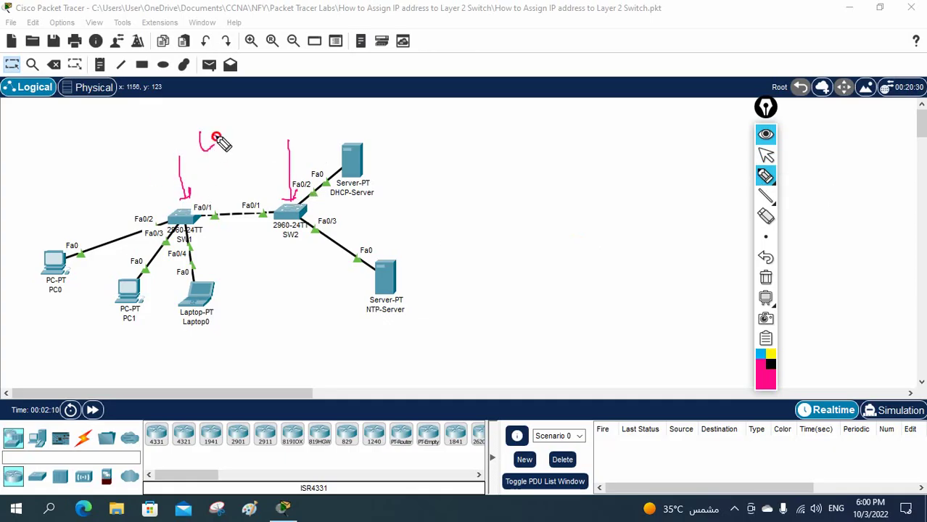
mouse_move(276, 110)
mouse_down()
mouse_move(285, 124)
mouse_move(297, 113)
mouse_move(310, 124)
mouse_up()
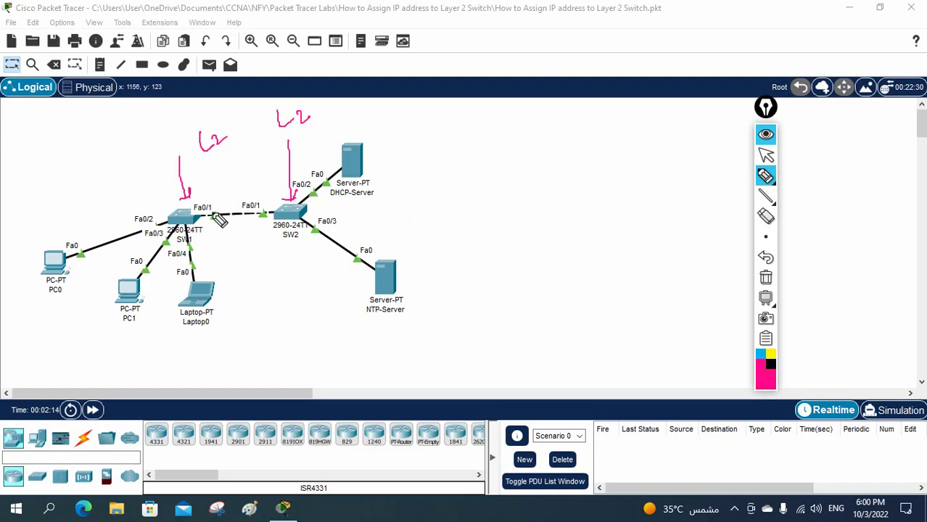
mouse_move(214, 203)
mouse_down()
mouse_move(195, 213)
mouse_move(211, 220)
mouse_move(154, 228)
mouse_move(170, 240)
mouse_move(177, 226)
mouse_move(182, 248)
mouse_move(204, 244)
mouse_move(197, 229)
mouse_up()
drag(242, 154, 196, 202)
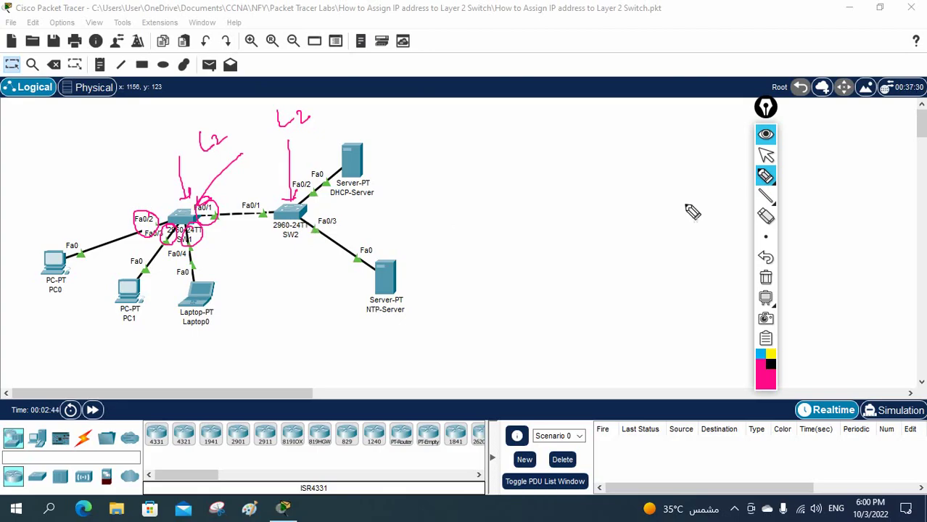
Step: Erase all ink annotations, return to selection mode and open SW1's device window
click(766, 277)
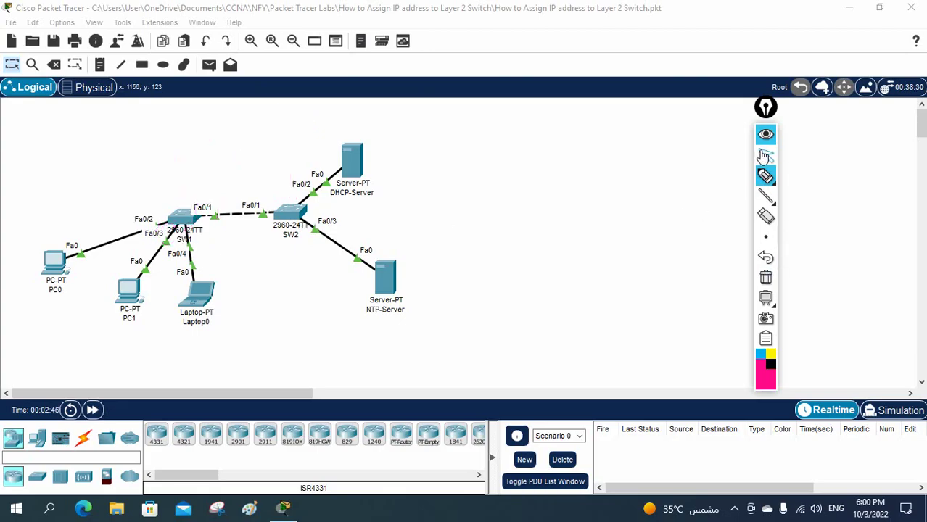
click(766, 155)
click(191, 220)
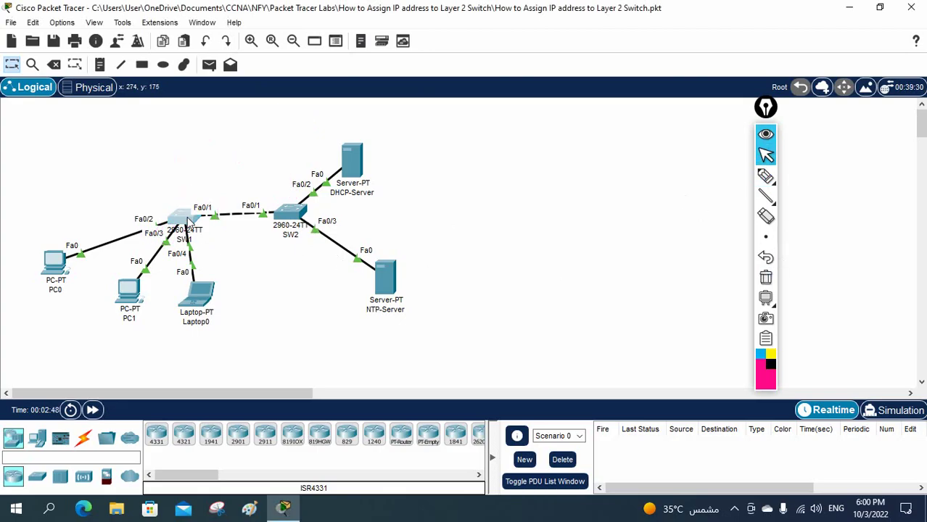
Step: Show SW1's CLI in a widened window, palette moved aside, at the Switch> prompt
click(328, 42)
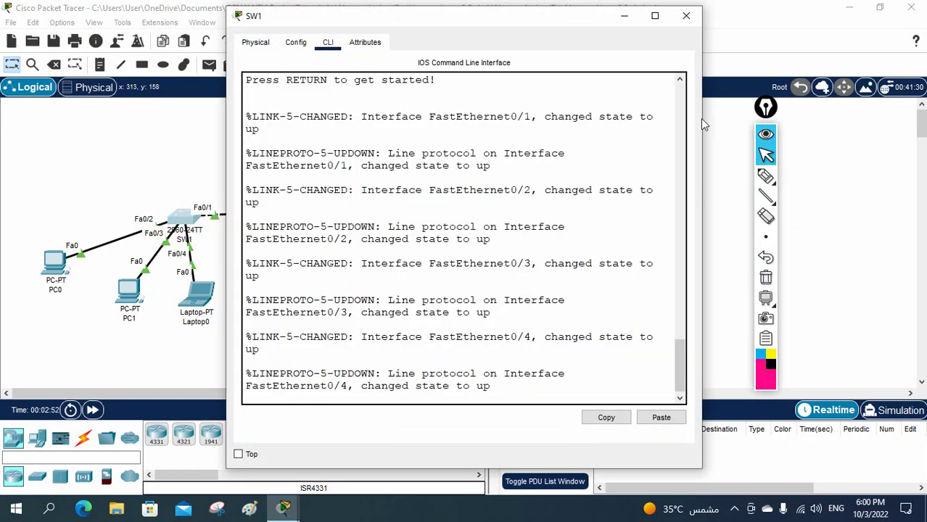
drag(704, 116, 878, 116)
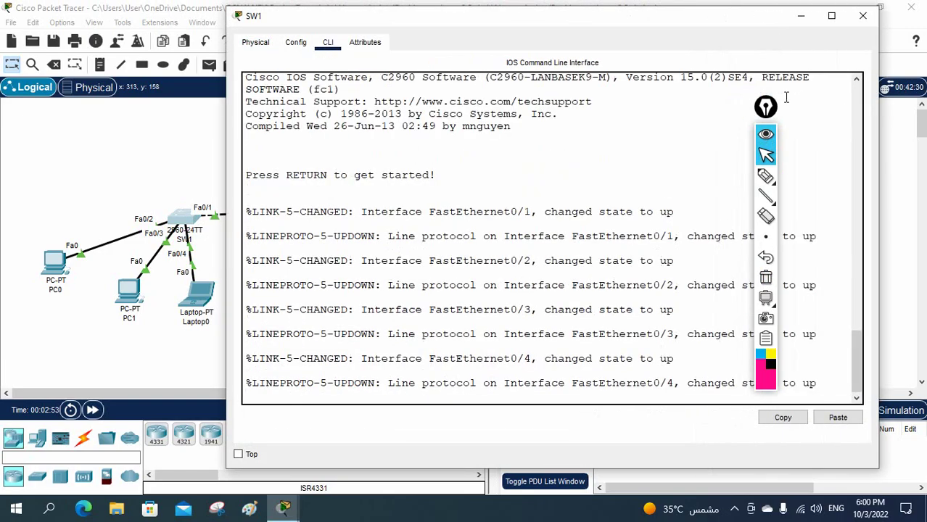
mouse_move(766, 107)
mouse_down()
mouse_move(547, 135)
mouse_move(213, 155)
mouse_move(44, 149)
mouse_up()
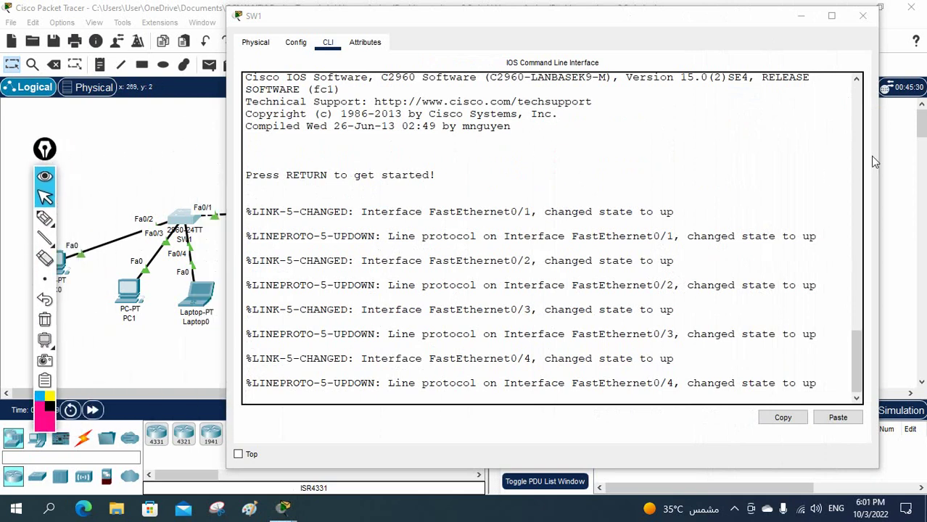
drag(881, 157, 911, 157)
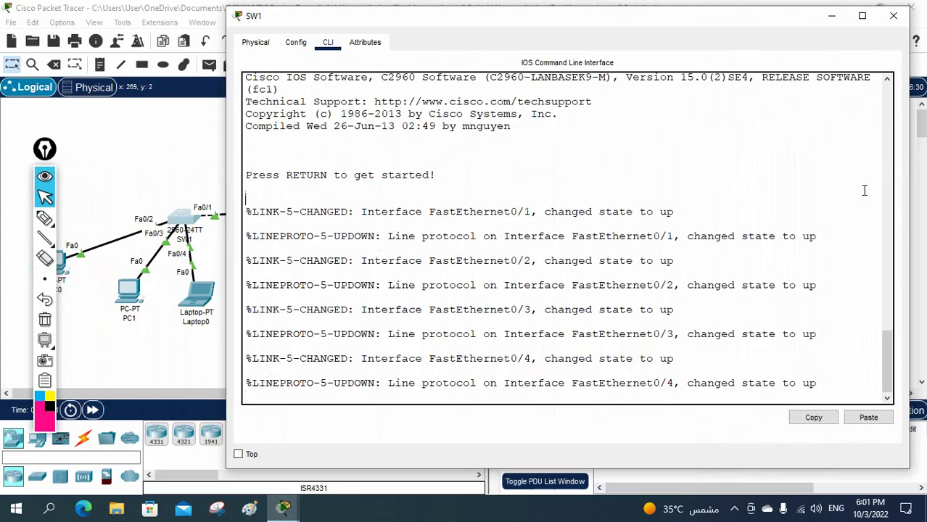
key(Return)
key(Return)
key(Return)
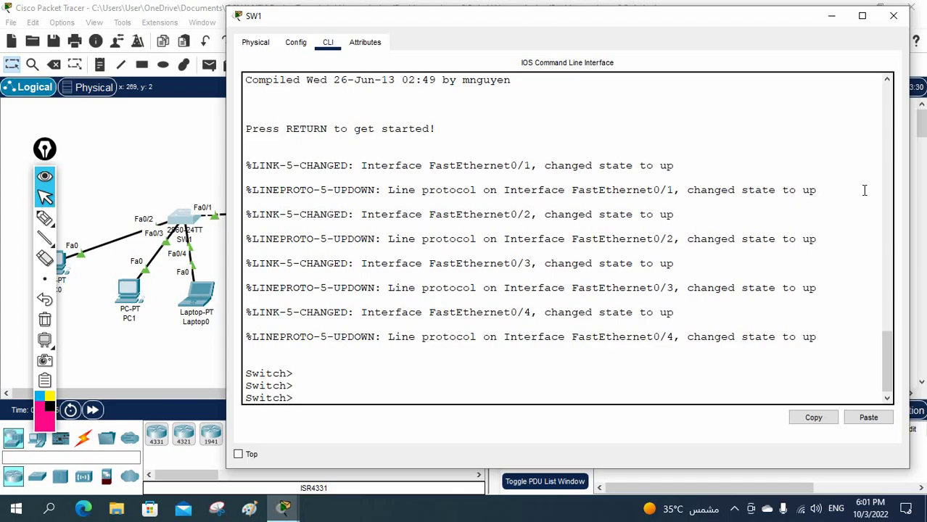
Step: Enter privileged and global configuration mode and set the hostname to SW1
text(en)
key(Return)
text(config t)
key(Return)
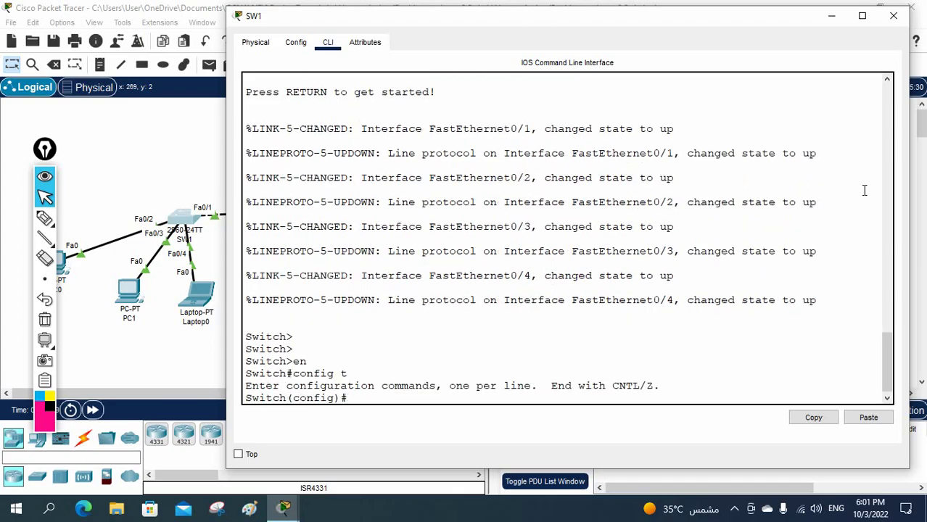
text(host)
key(Tab)
text(SW)
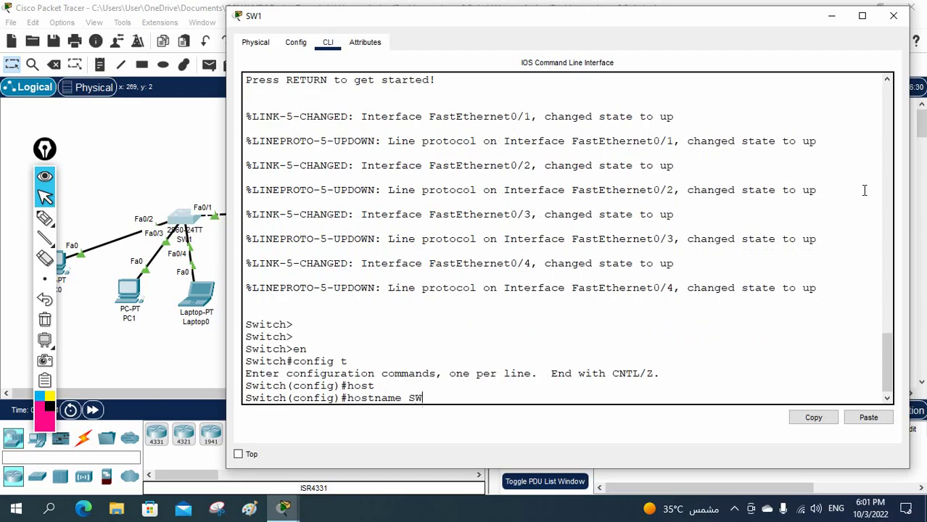
text(1)
key(Return)
key(Return)
key(Return)
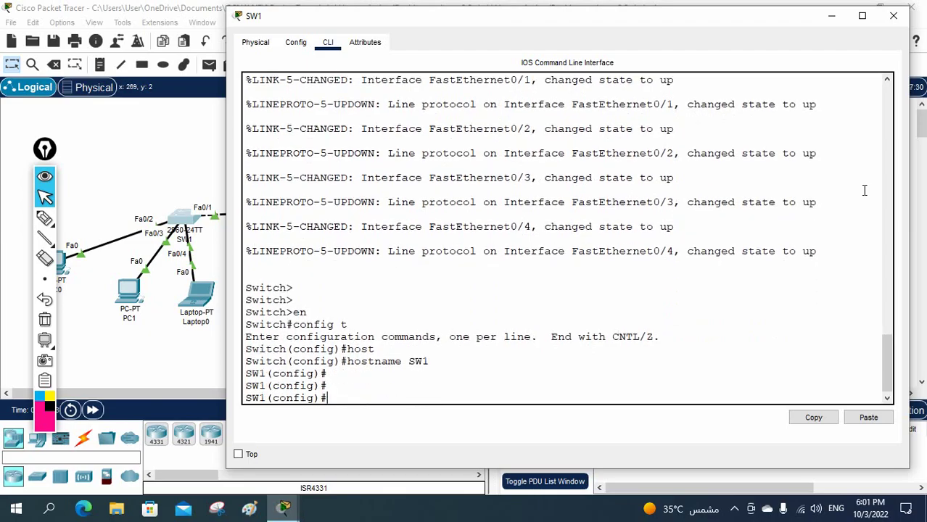
Step: On interface f0/1, try assigning 192.168.1.1 255.255.255.0, which is rejected
text(int f0/1)
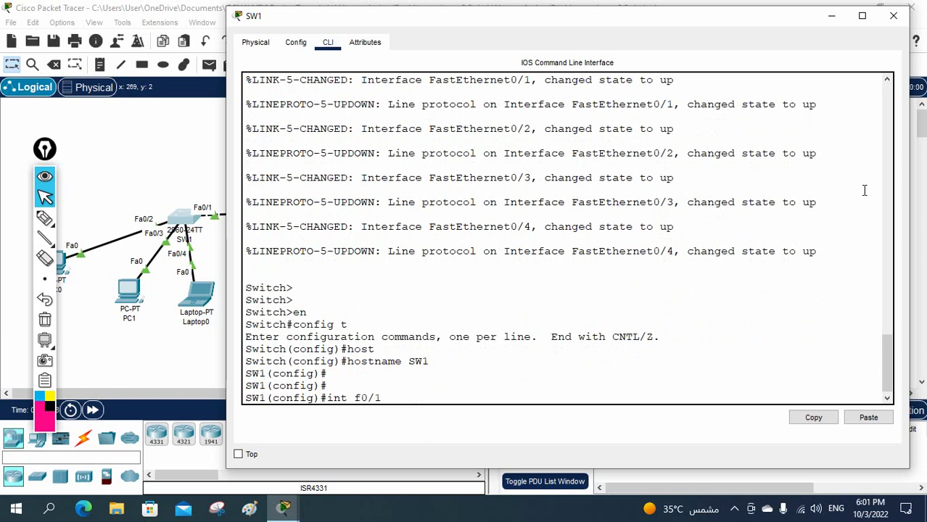
key(Return)
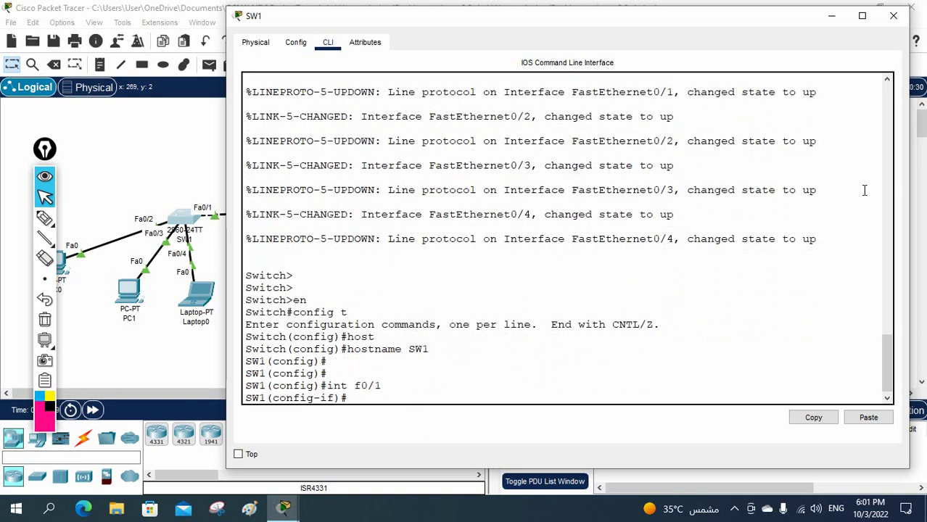
text(ip add 192.)
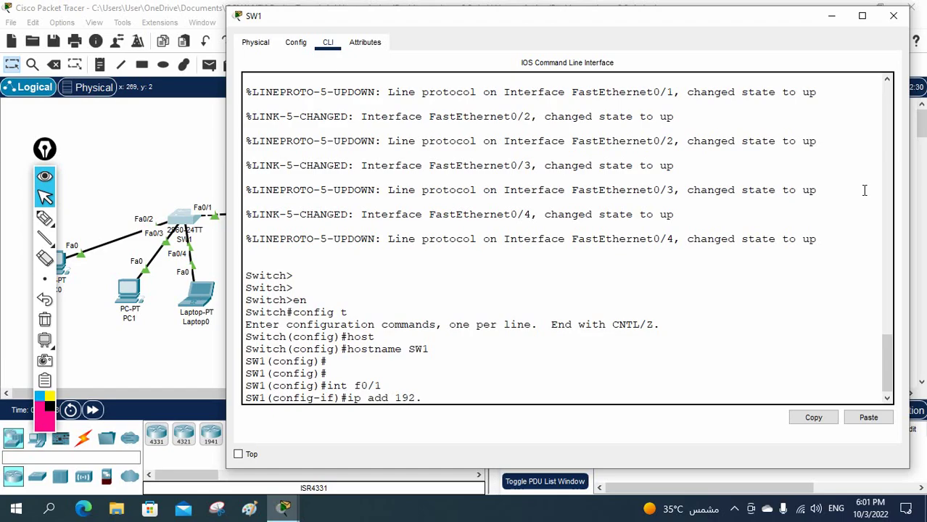
text(168.1.1 255.255.)
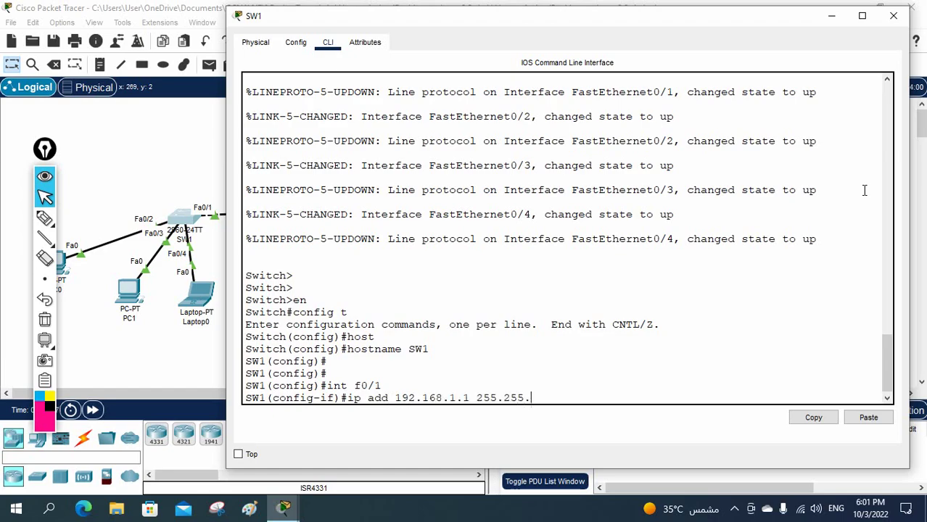
text(255.0)
key(Return)
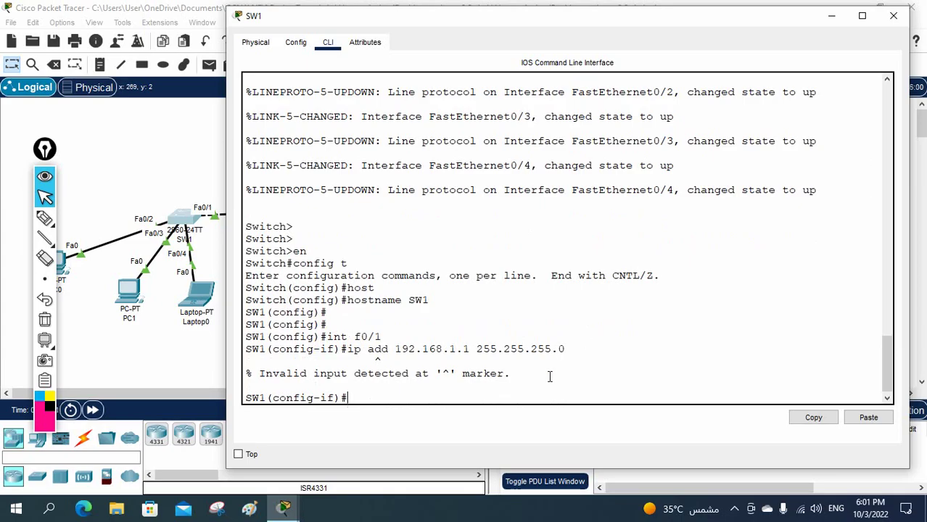
drag(549, 375, 233, 345)
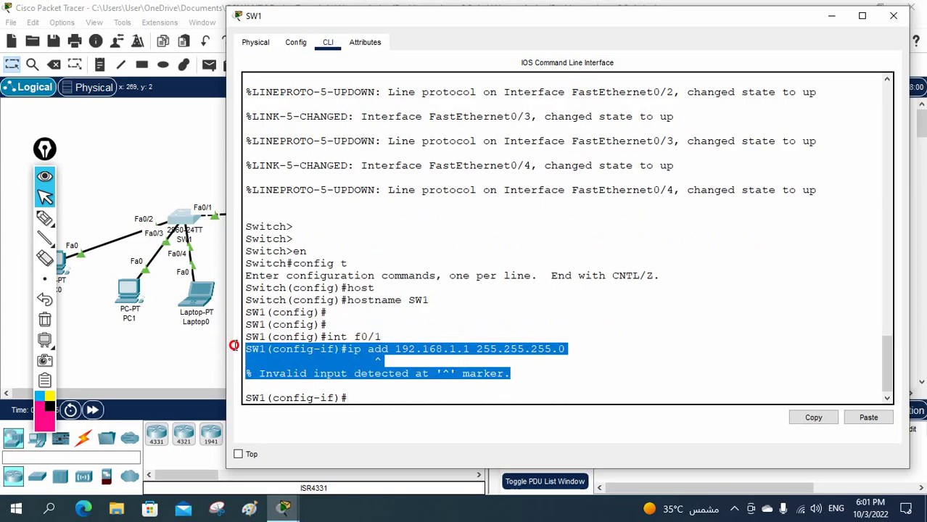
click(382, 347)
drag(368, 350, 580, 350)
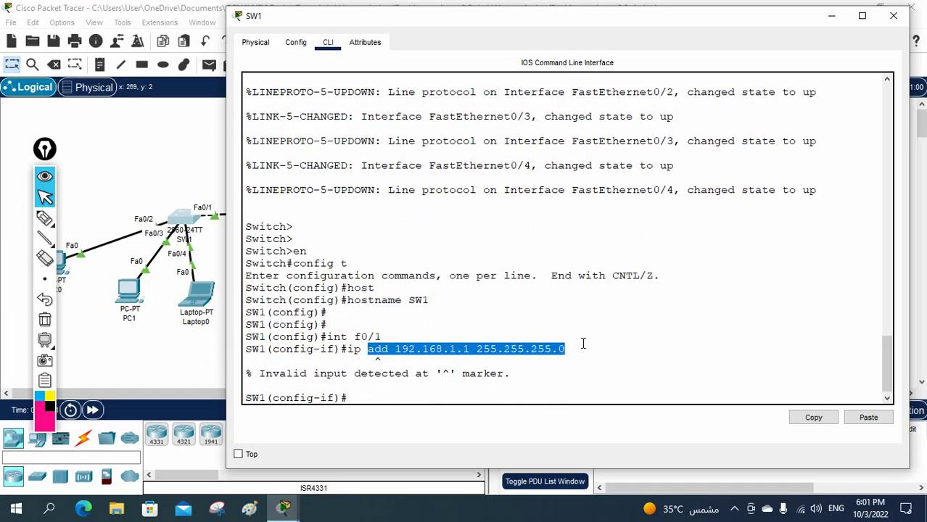
click(666, 306)
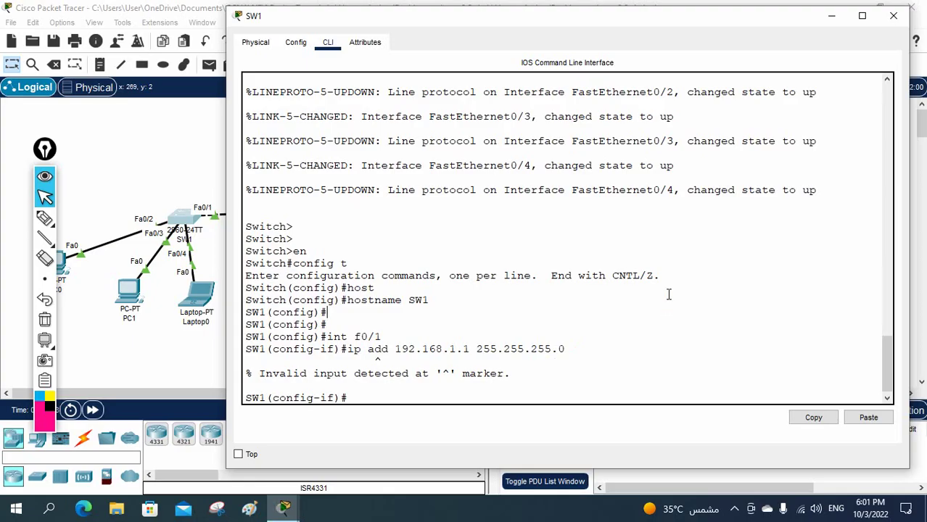
click(44, 218)
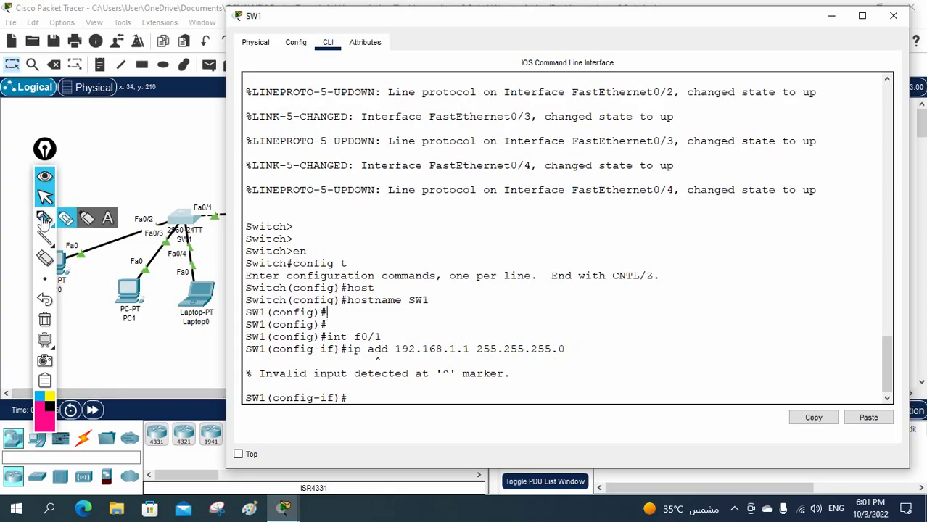
drag(172, 171, 200, 194)
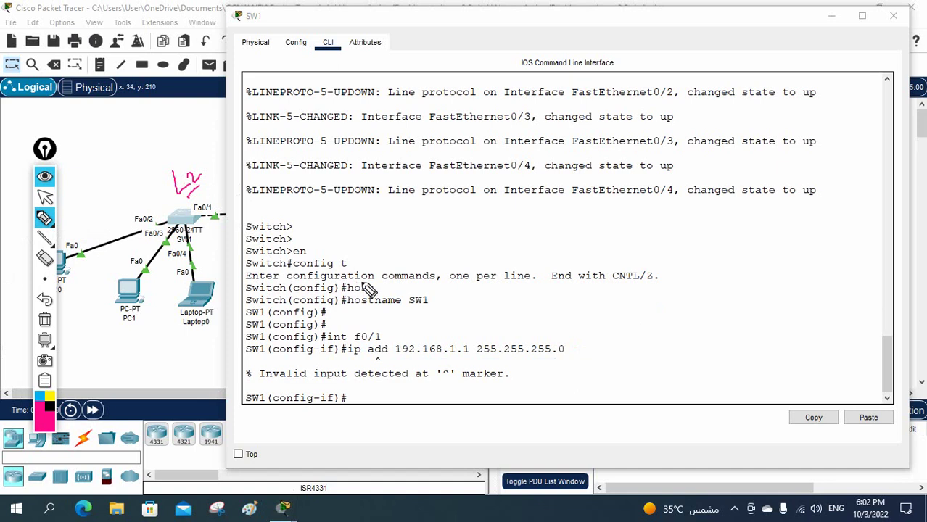
mouse_move(346, 350)
mouse_down()
mouse_move(327, 331)
mouse_move(339, 348)
mouse_move(368, 326)
mouse_move(332, 341)
mouse_up()
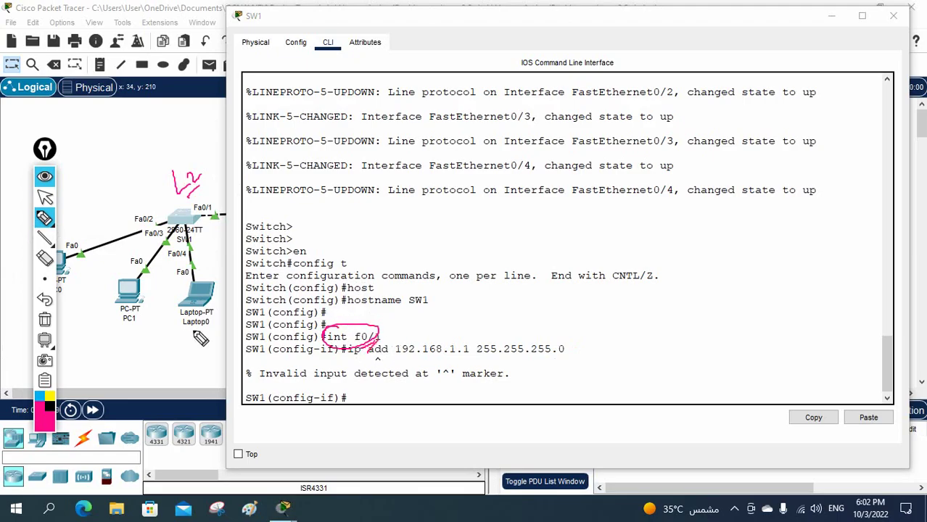
click(45, 319)
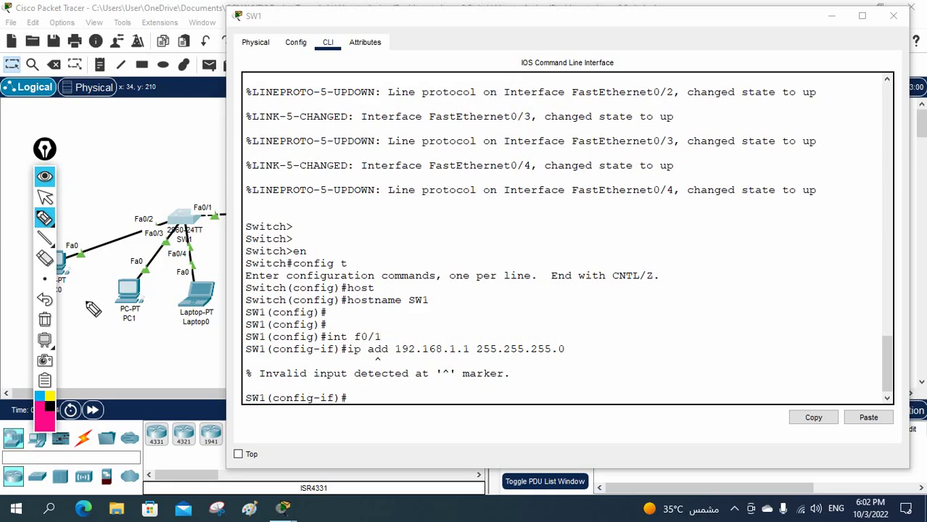
click(45, 197)
drag(409, 299, 328, 312)
click(341, 311)
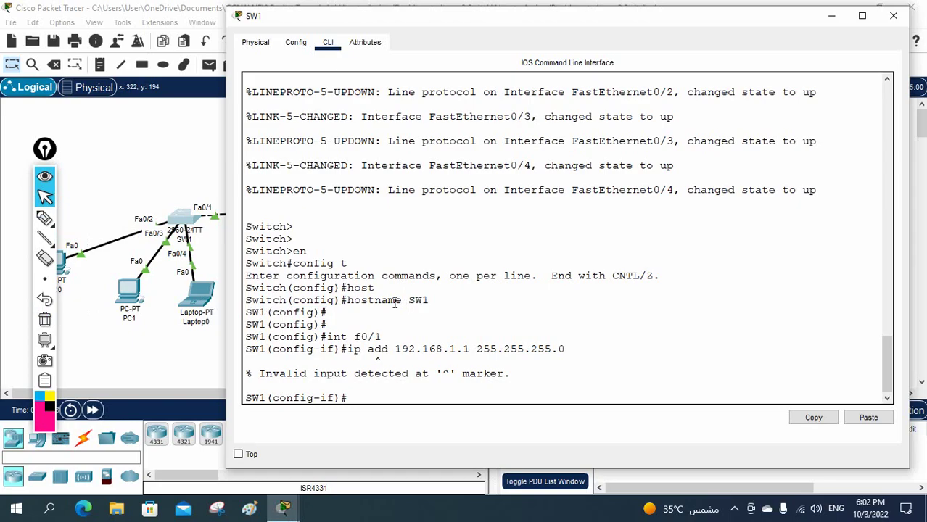
Step: Exit the interface and create VLAN 100 named Network
text(exit)
key(Return)
text(v)
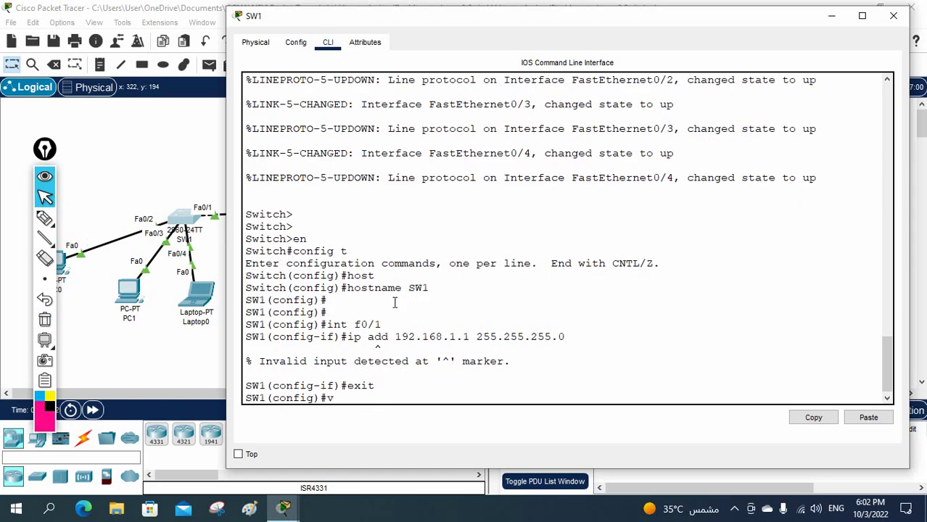
text(lan 100)
key(Return)
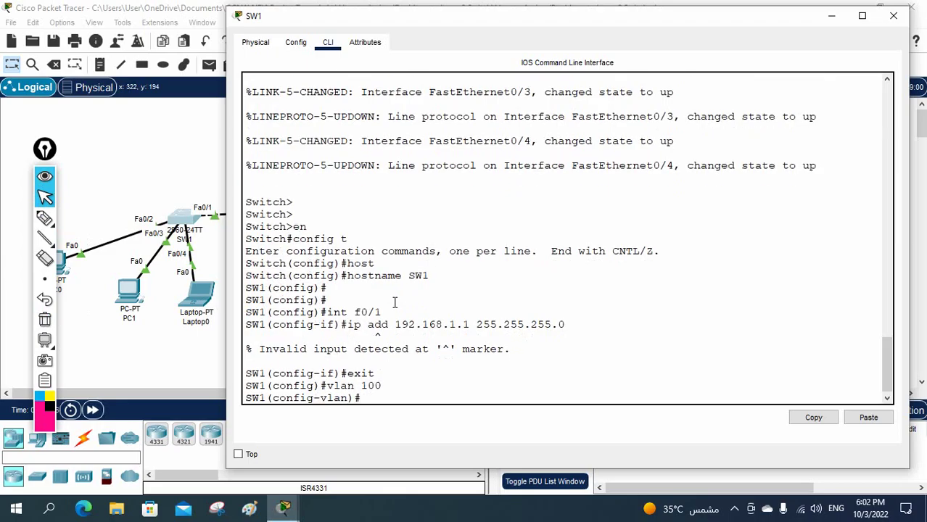
text(name Ma)
key(BackSpace)
text(Network)
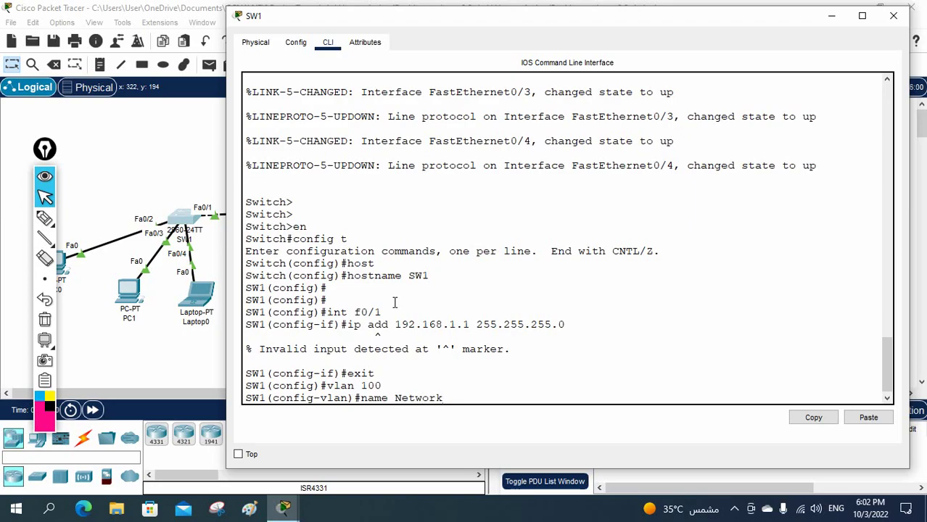
key(Return)
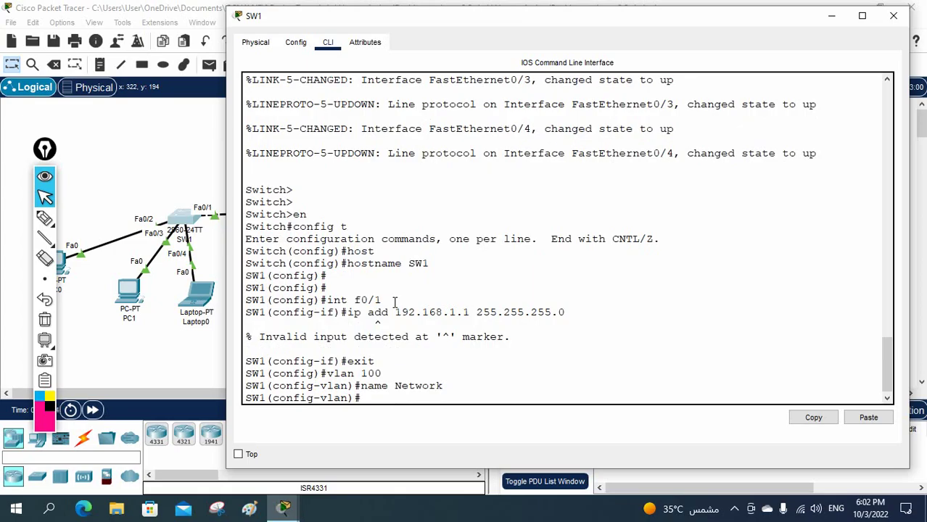
Step: Return to global configuration and list VLANs with 'do sh vlan br'
text(exit)
key(Return)
key(Return)
key(Return)
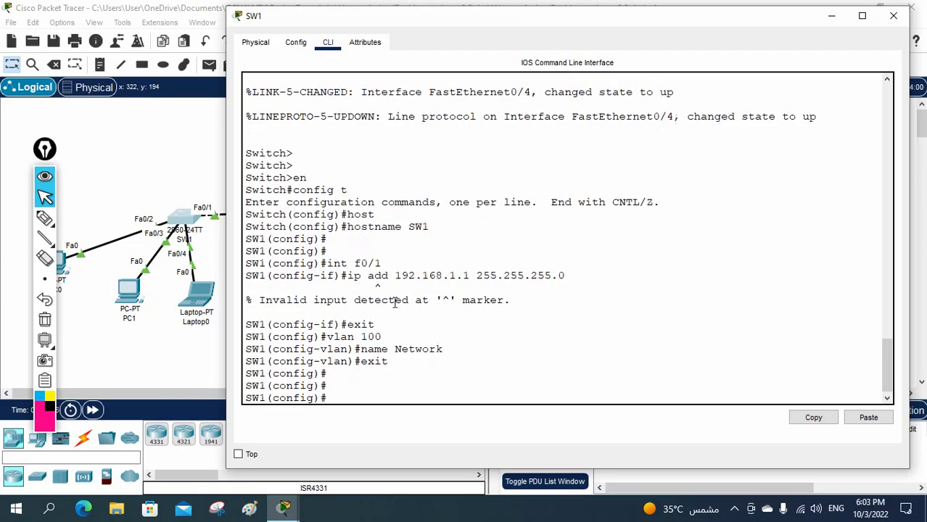
text(do sh vlan br)
key(Return)
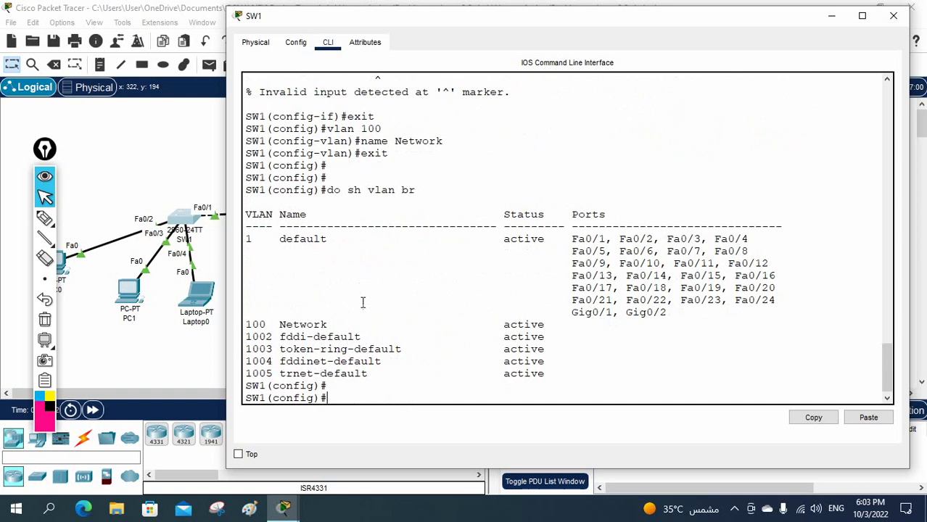
Step: Highlight the VLAN 100 Network row and the default VLAN 1 row with its ports
drag(245, 324, 493, 327)
drag(403, 322, 266, 325)
drag(247, 241, 759, 237)
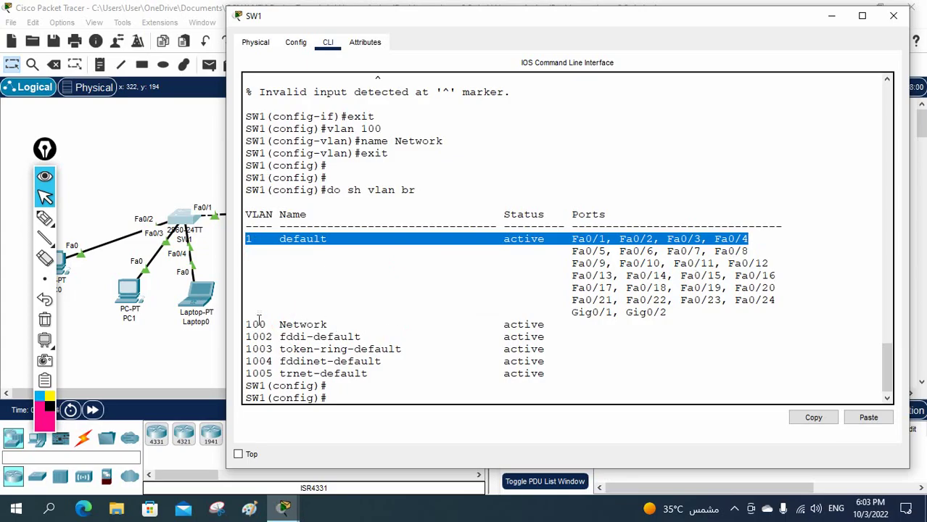
drag(246, 324, 405, 328)
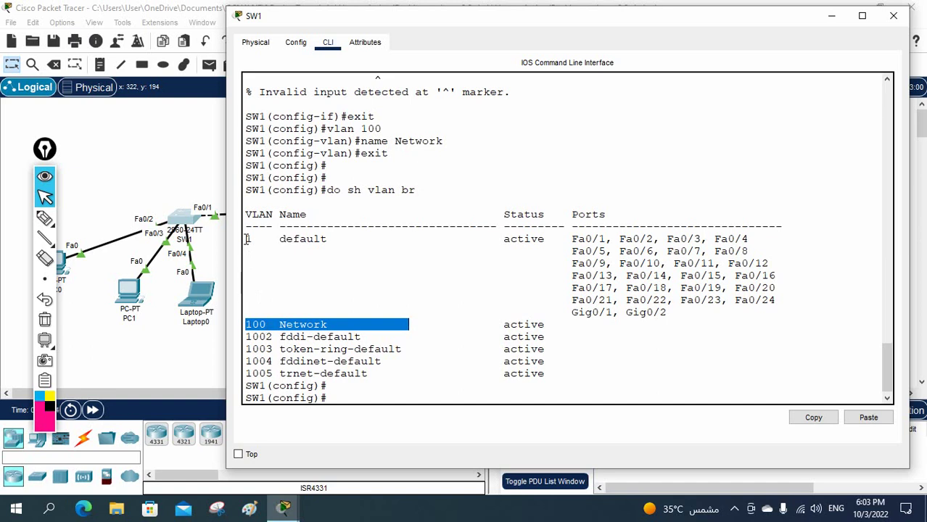
drag(247, 239, 634, 281)
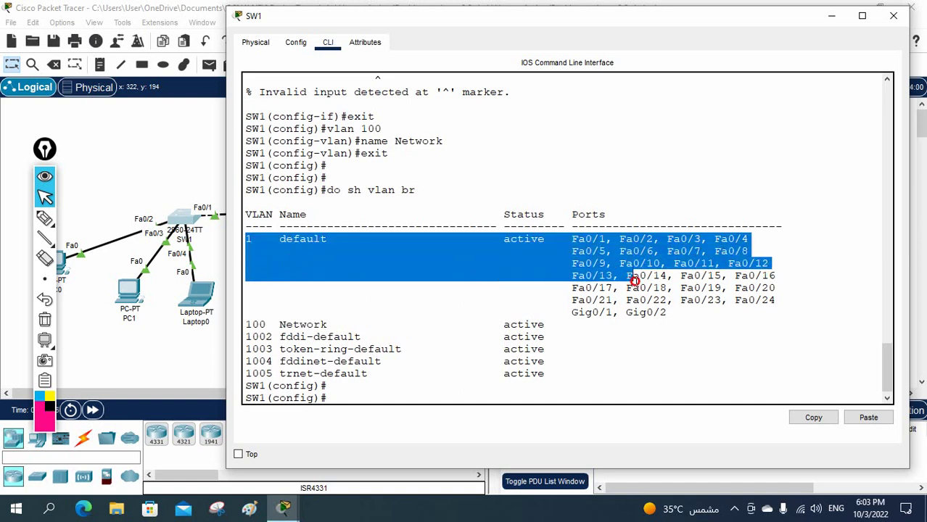
click(467, 338)
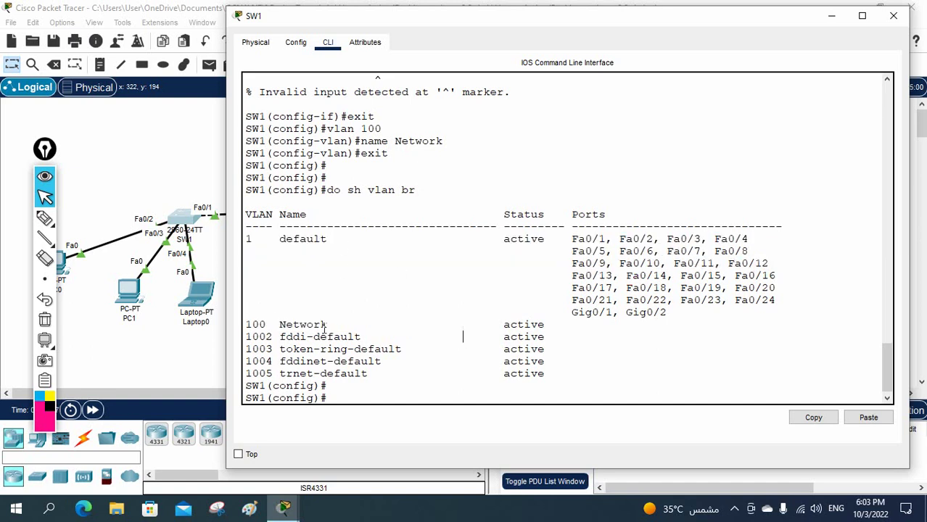
drag(326, 325, 221, 325)
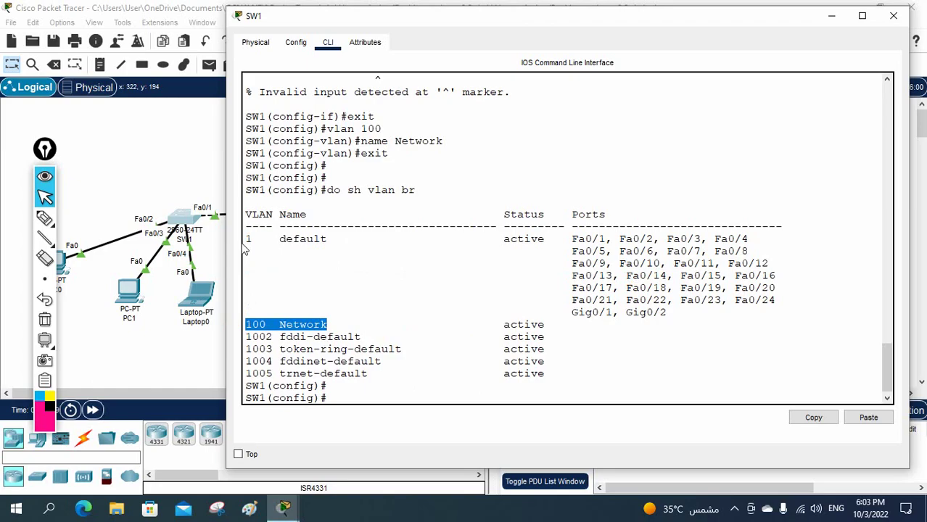
drag(247, 240, 747, 250)
click(564, 326)
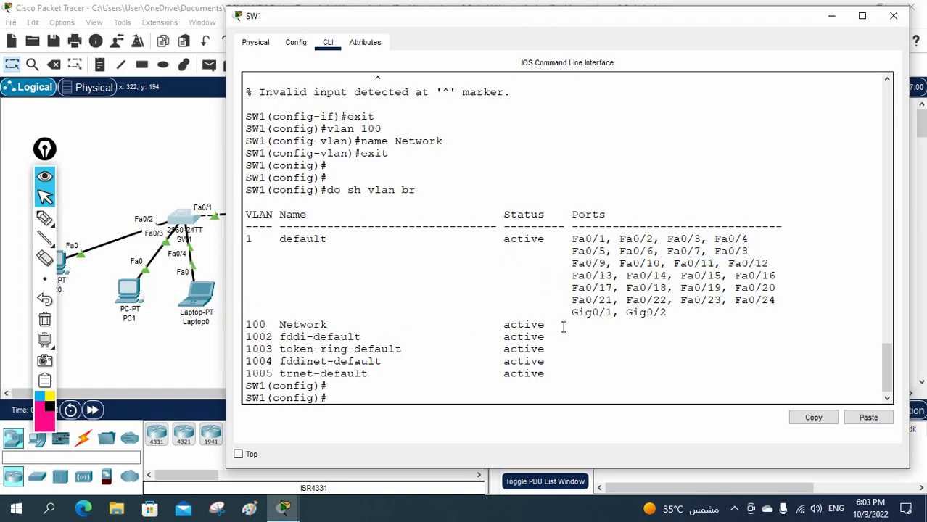
Step: List the VLANs again and enter the VLAN 1 interface with 'int vlan 1'
text(do sh vlan br)
key(Return)
key(Return)
key(Return)
key(Return)
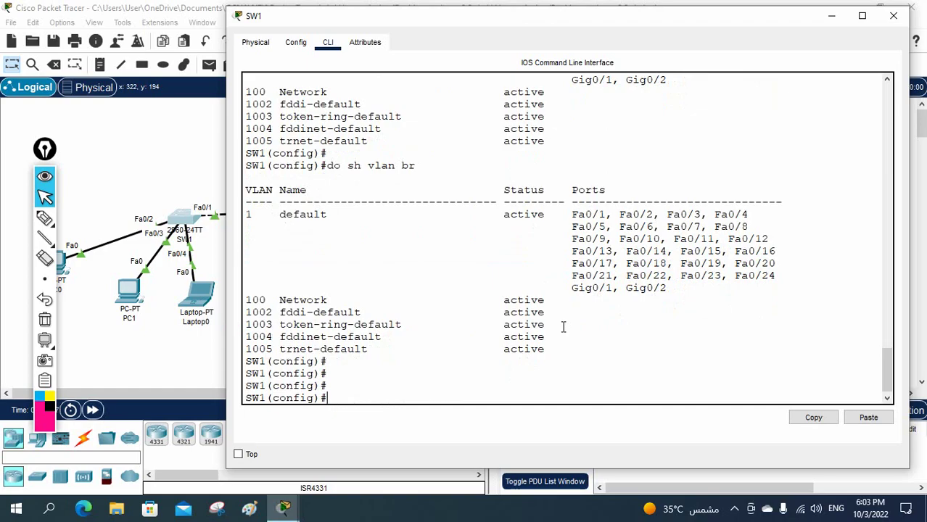
text(int vlan 10)
key(BackSpace)
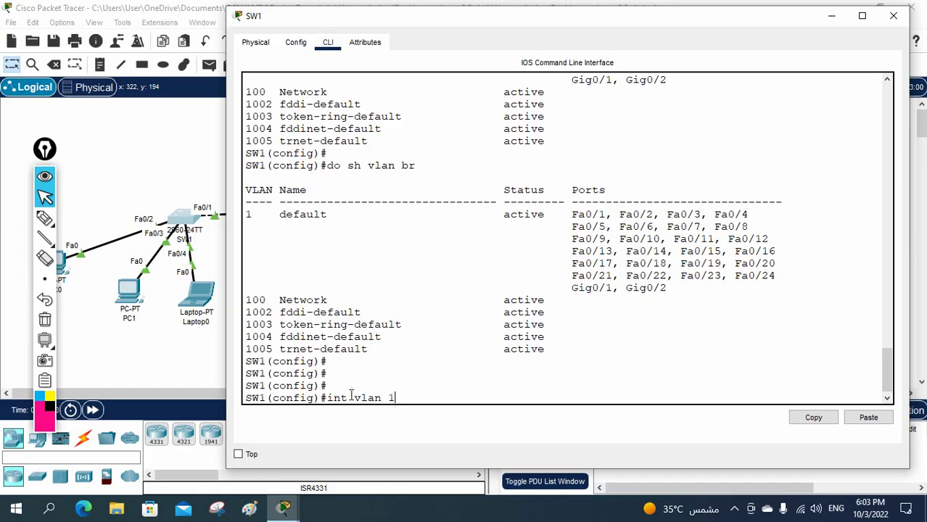
drag(349, 397, 383, 397)
double_click(247, 213)
click(484, 351)
key(Return)
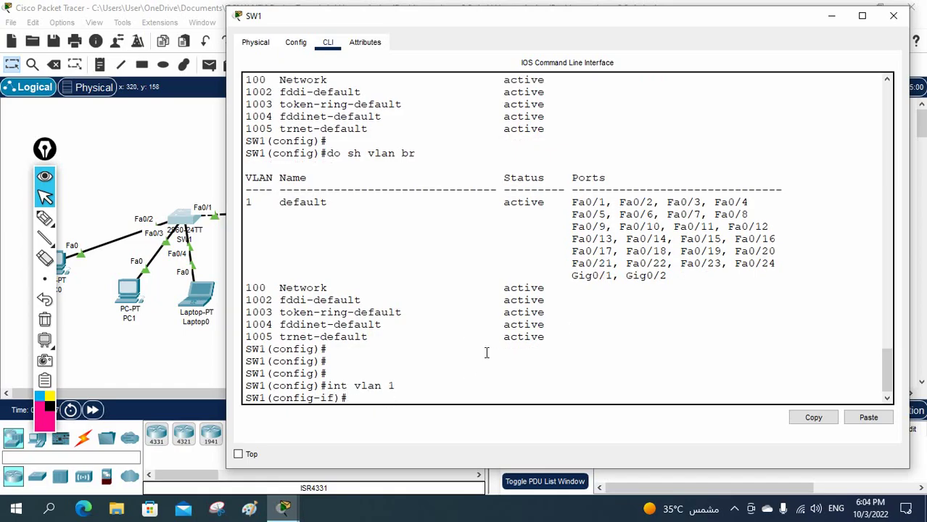
drag(406, 385, 328, 382)
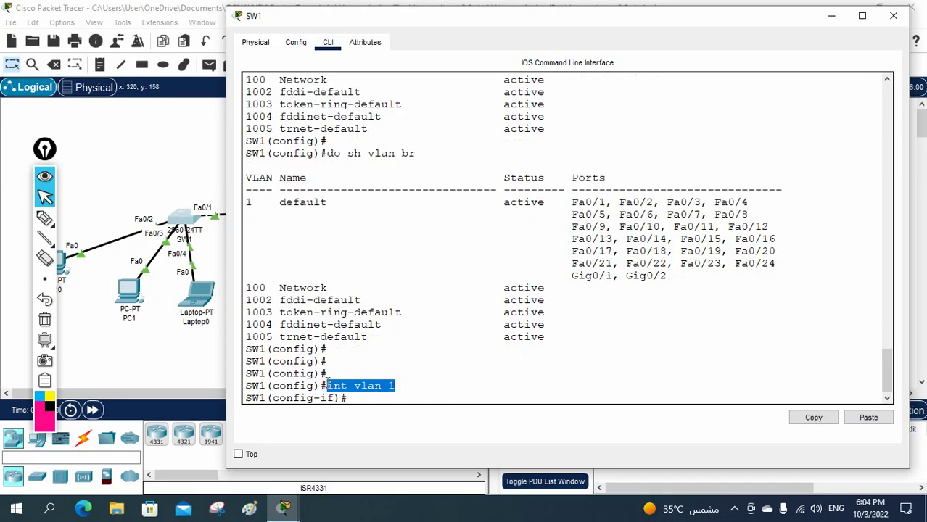
click(374, 399)
Step: Give Vlan1 address 192.168.1.1 255.255.255.0, enable it, and exit to privileged mode
text(ip)
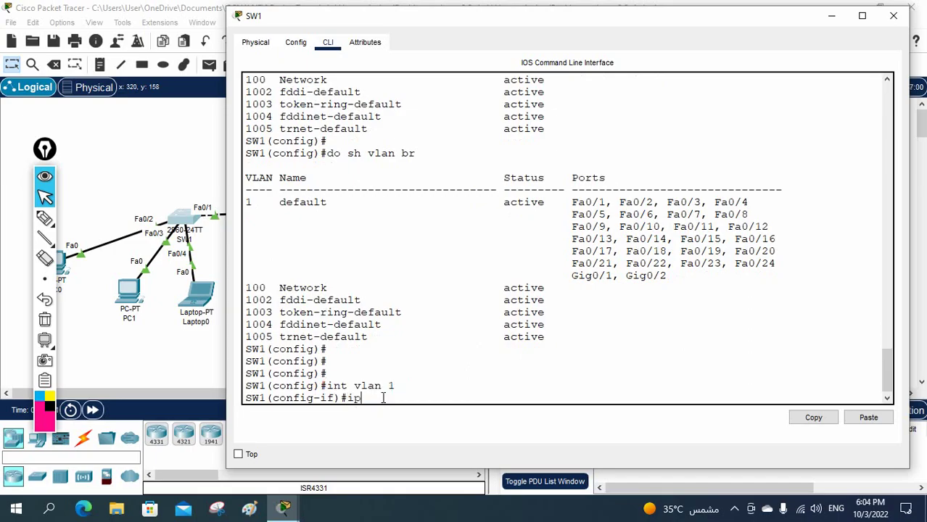
text( add 192.168.1.1 255.)
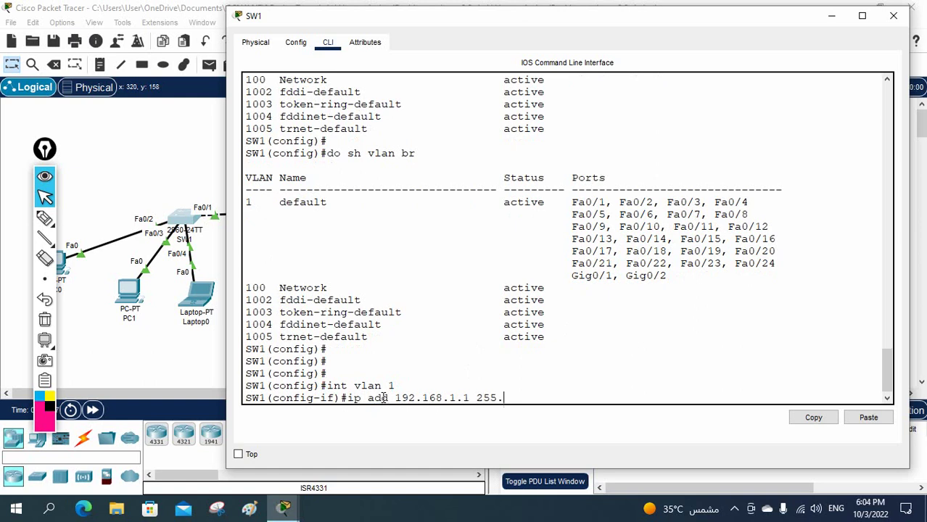
text(255.255.0)
key(Return)
text(no sh)
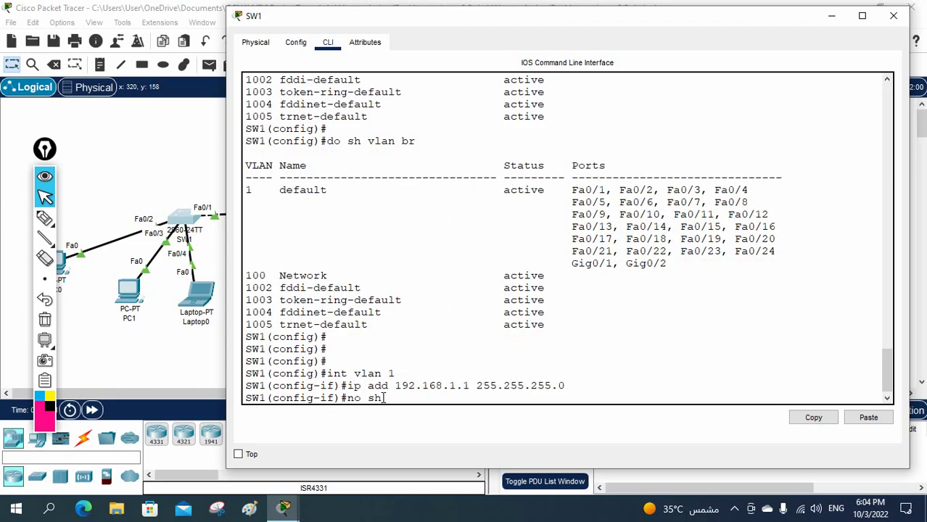
key(Return)
key(Return)
key(Return)
key(Return)
key(ctrl+z)
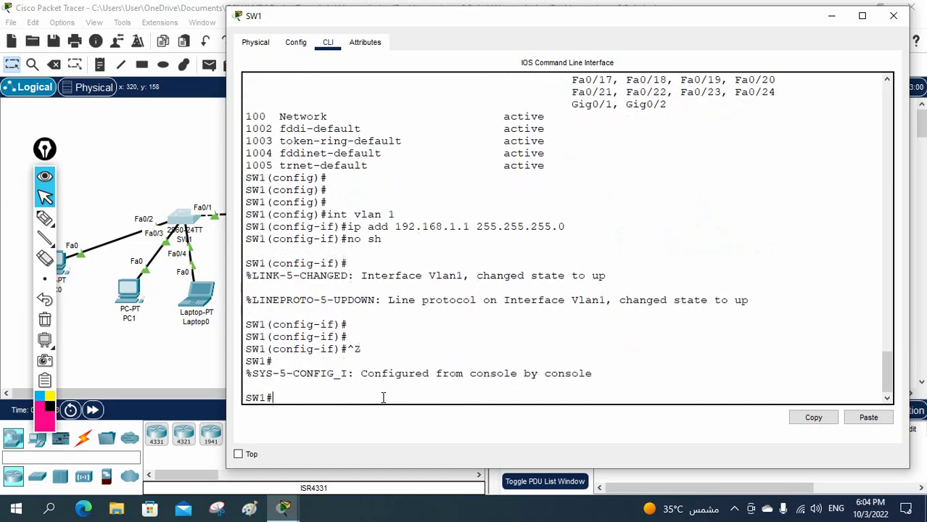
key(Return)
key(Return)
key(Return)
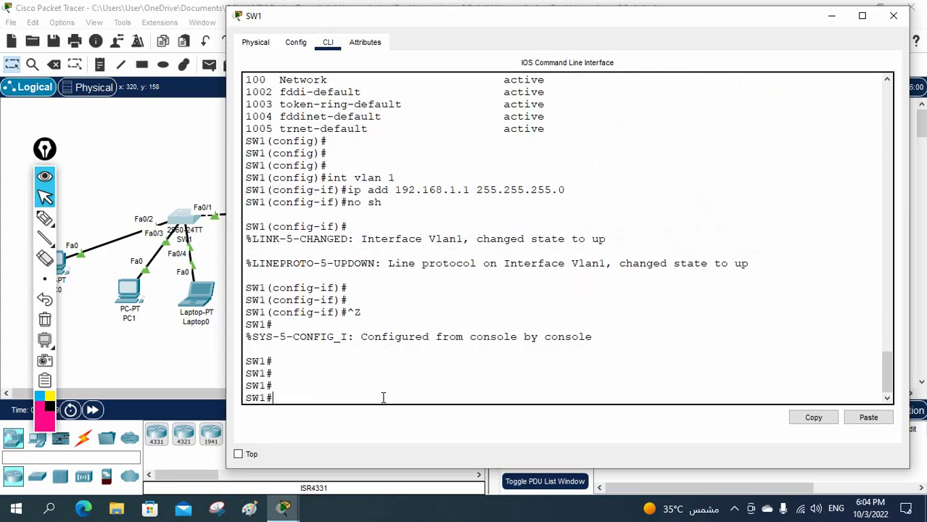
Step: Run 'sh ip int br' and highlight the Vlan1 line at 192.168.1.1, up/up
drag(397, 179, 321, 180)
scroll(367, 259, up, 5)
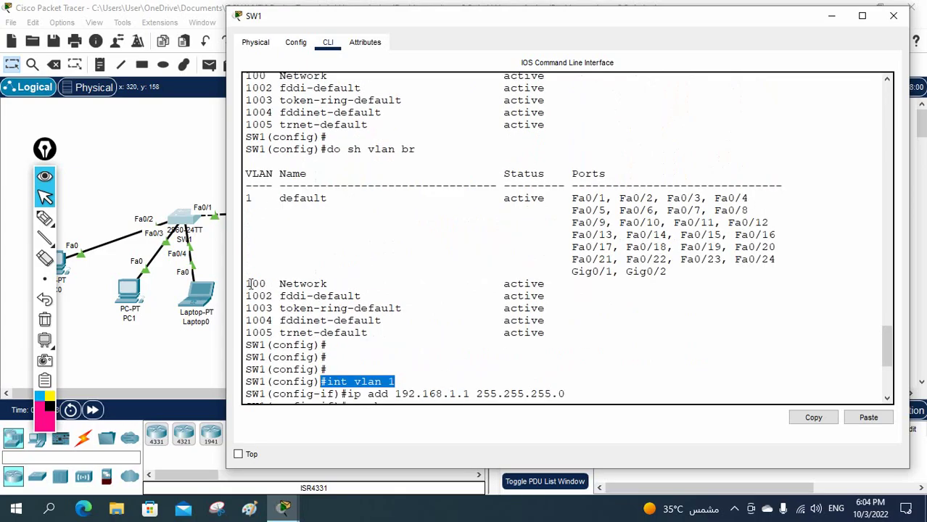
drag(245, 284, 543, 292)
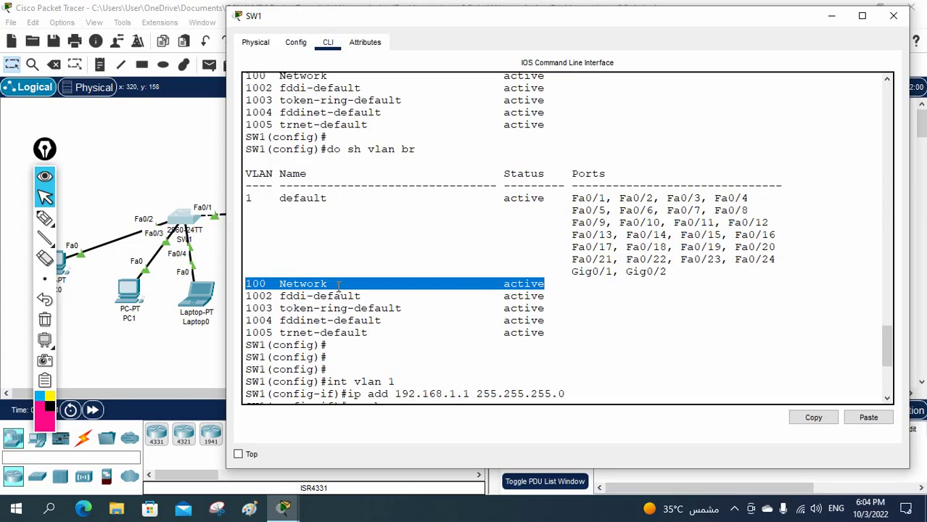
scroll(338, 285, down, 6)
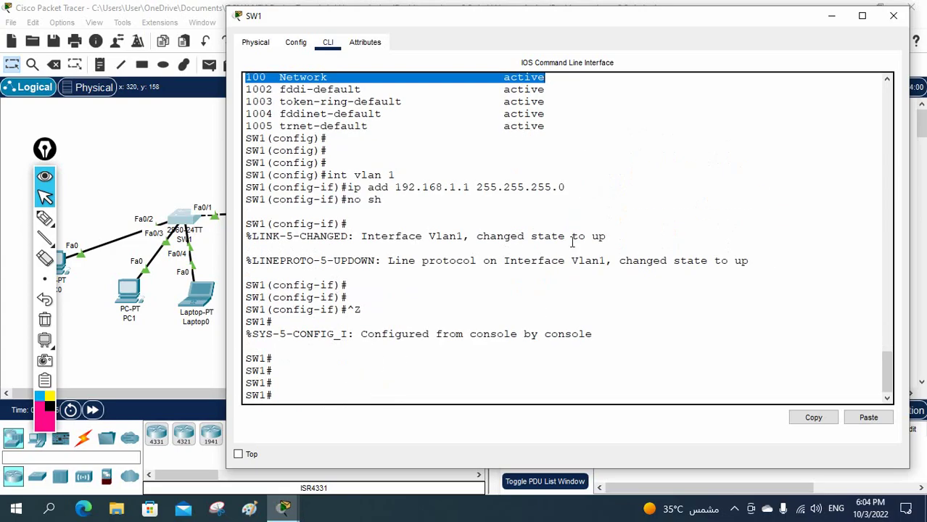
text(sh i)
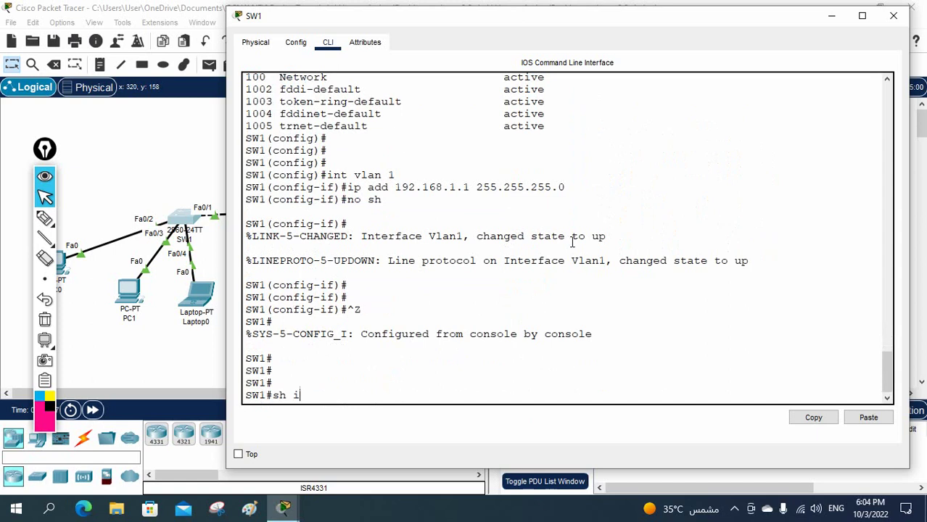
text(p int br)
key(Return)
key(Return)
key(Return)
key(Return)
key(Return)
key(Return)
key(Return)
key(Return)
key(Return)
key(Return)
key(Return)
key(Return)
key(Return)
key(Return)
key(Return)
key(Return)
key(Return)
key(Return)
key(Return)
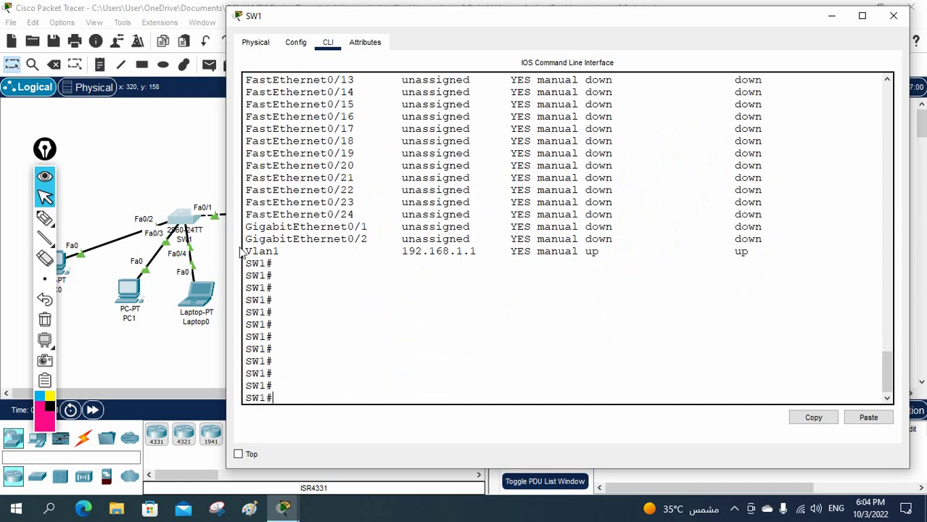
drag(244, 251, 755, 254)
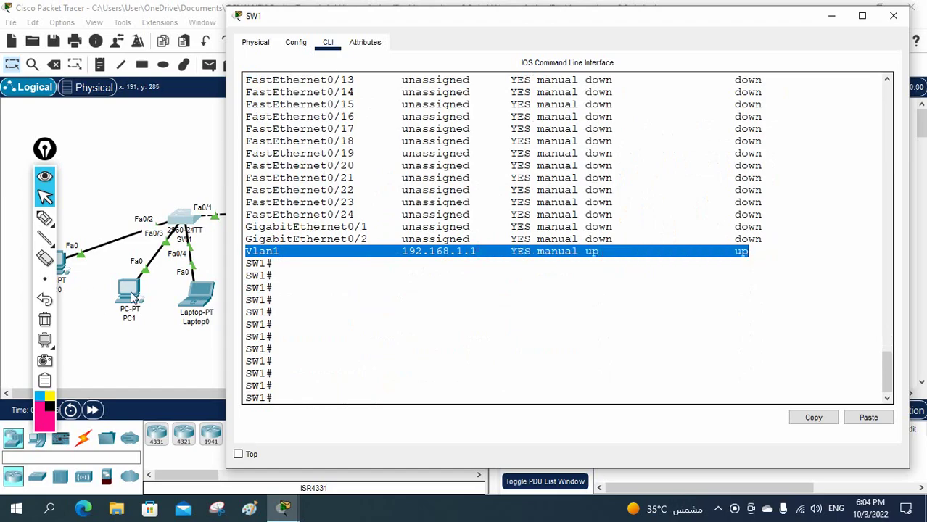
Step: Give PC1 IP address 192.168.1.2 with subnet mask 255.255.255.0
click(132, 297)
click(132, 297)
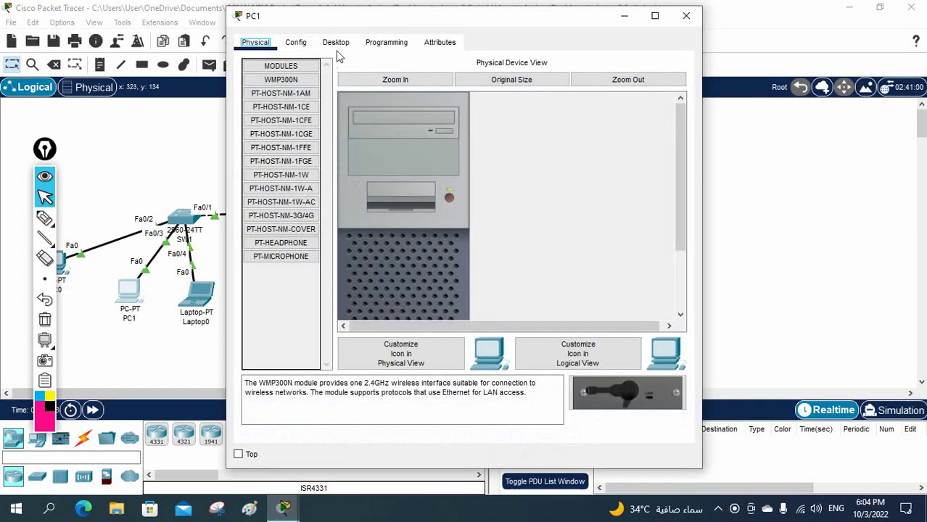
click(336, 42)
click(285, 90)
click(416, 137)
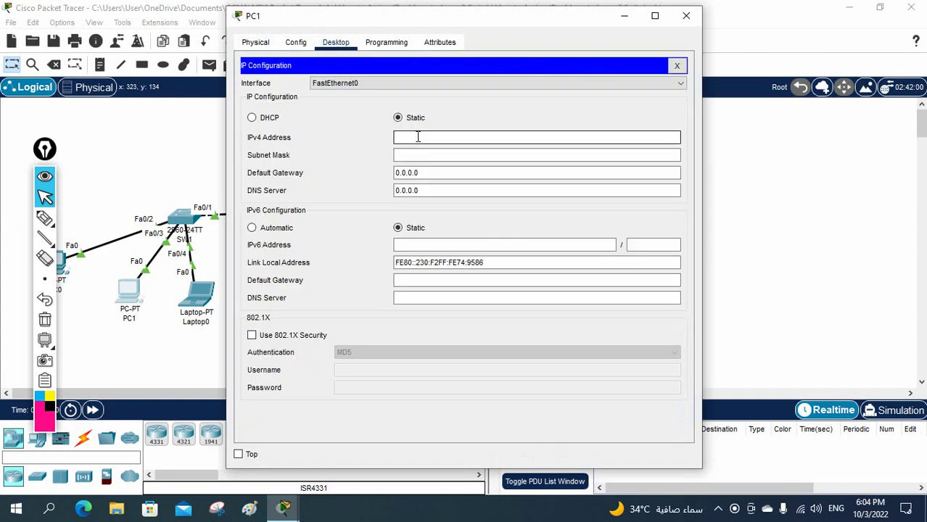
text(192.168.1.2)
key(Tab)
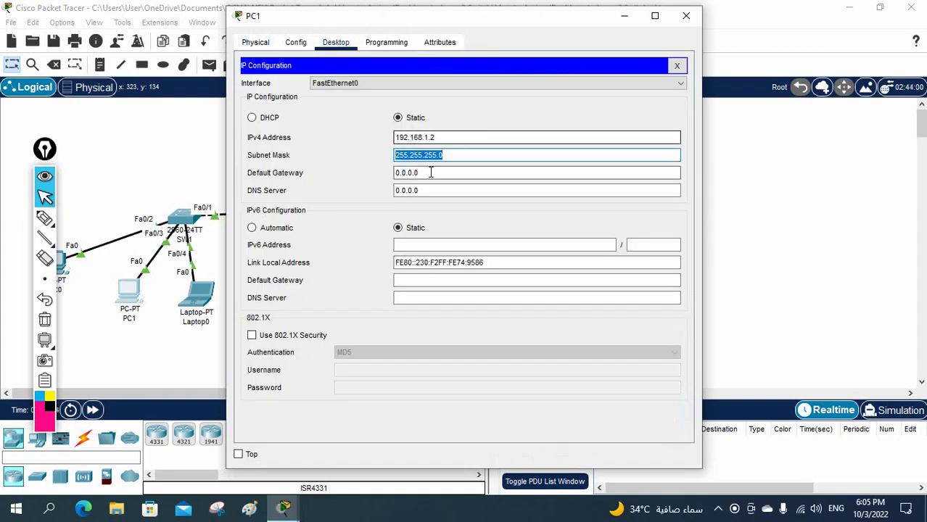
click(677, 66)
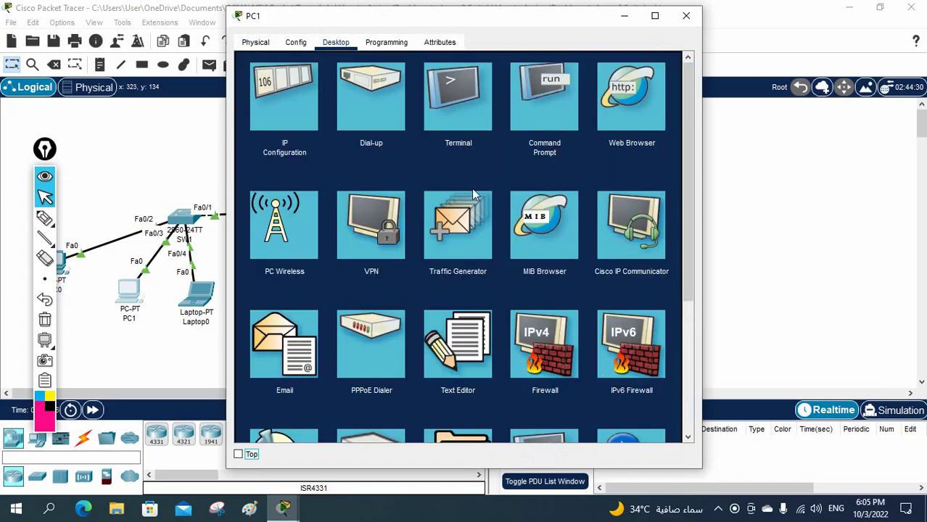
Step: Ping 192.168.1.1 from PC1's command prompt, getting 3 of 4 replies, then close PC1
click(523, 115)
text(pin)
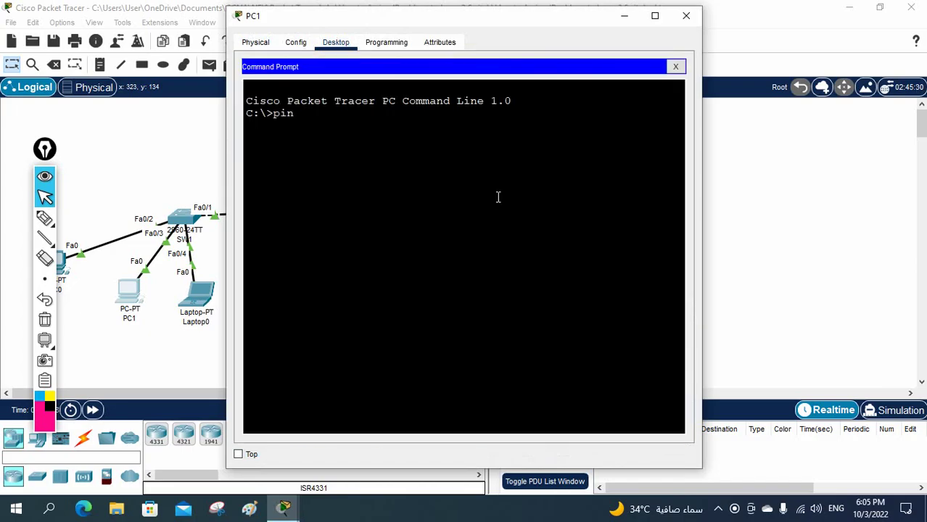
text(g 192.168.1.1)
key(Return)
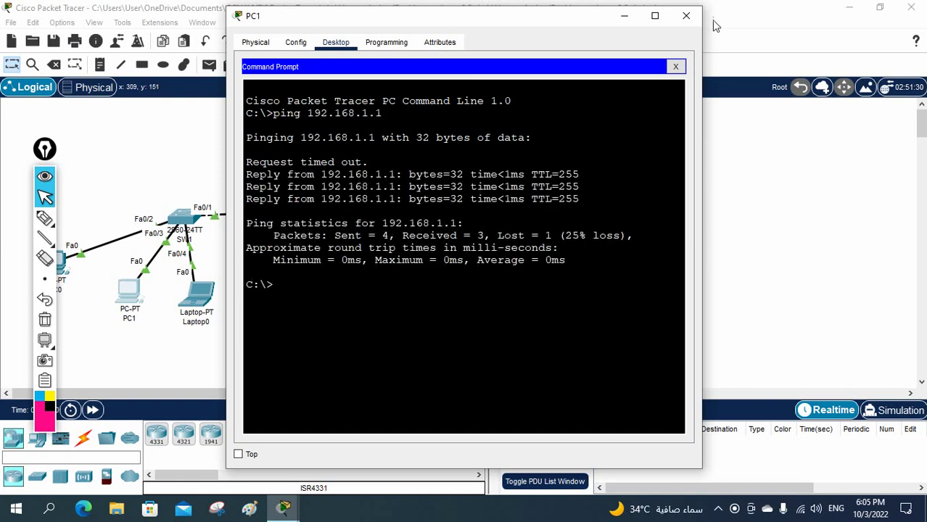
click(686, 15)
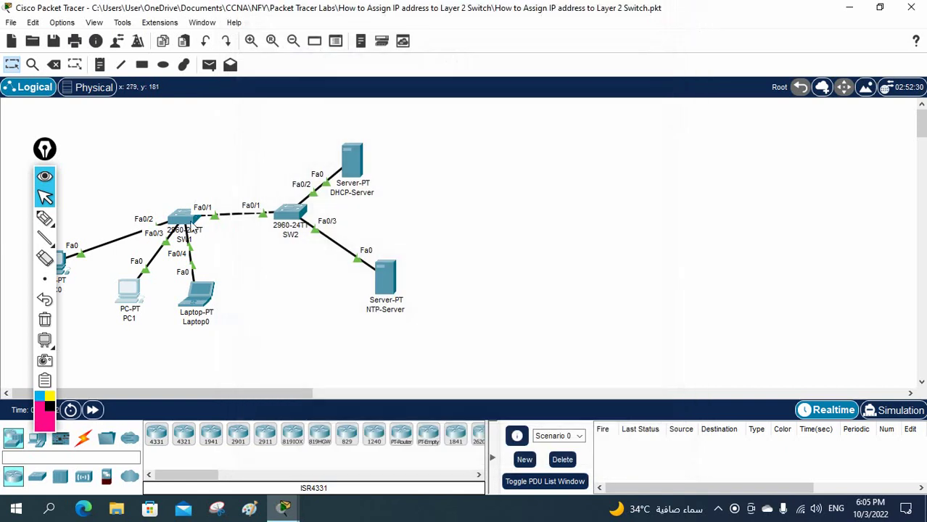
Step: Reopen SW1's CLI, review the int vlan 1 commands, and run the interface summary
click(190, 217)
scroll(421, 217, up, 14)
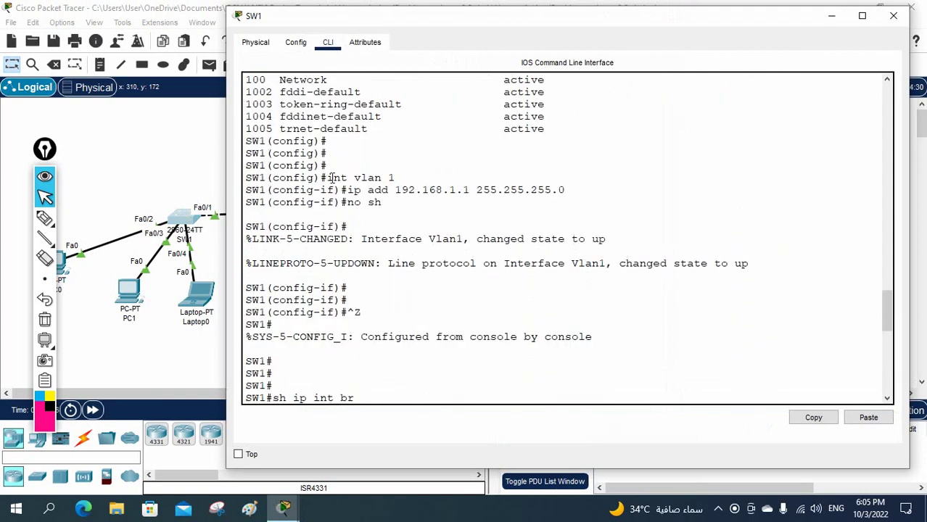
drag(326, 177, 411, 179)
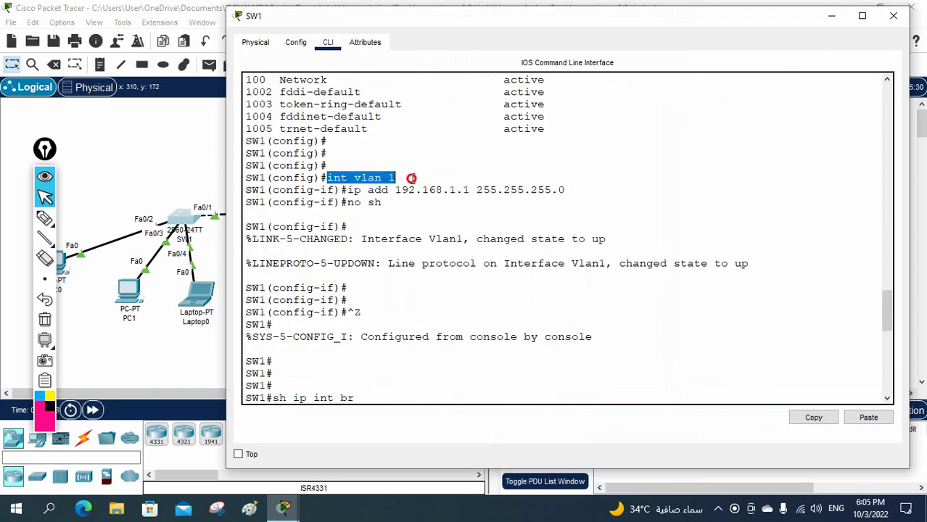
drag(411, 178, 465, 204)
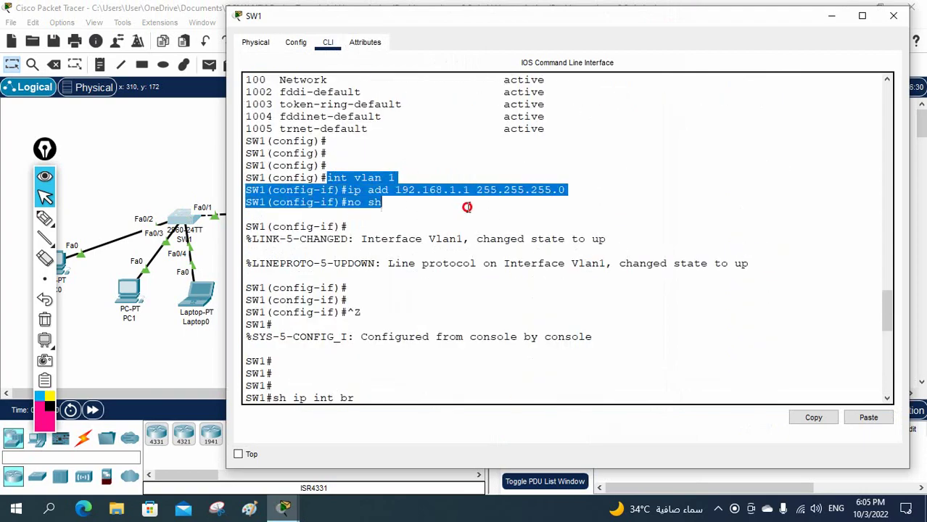
click(392, 178)
drag(394, 177, 357, 176)
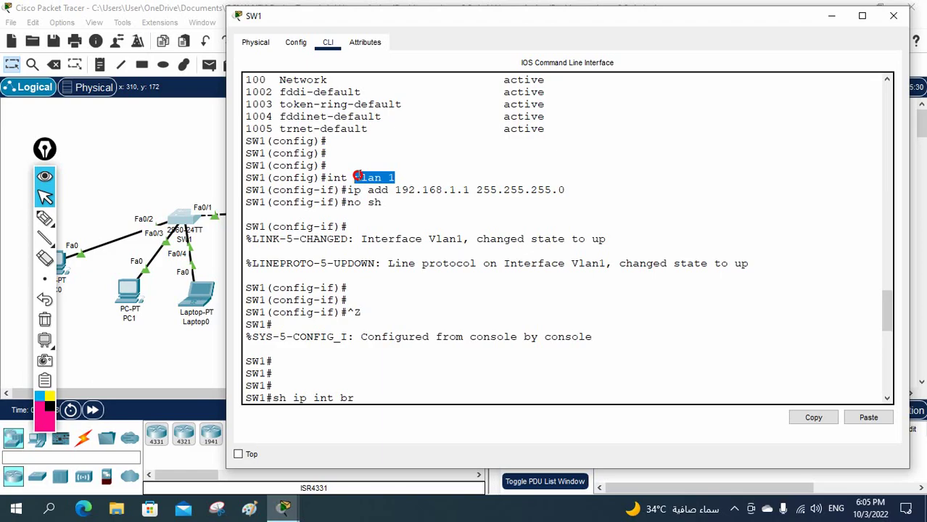
click(339, 176)
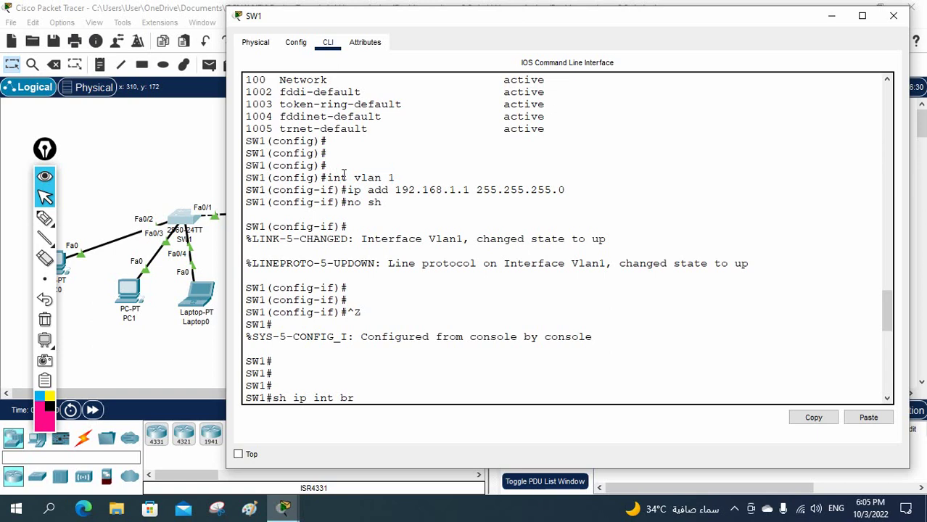
drag(326, 177, 349, 180)
drag(348, 180, 395, 179)
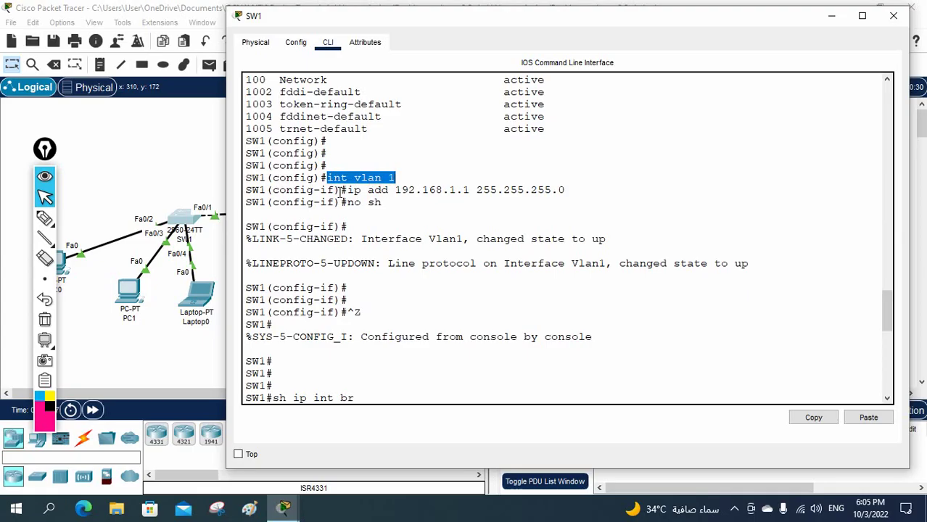
drag(341, 191, 272, 190)
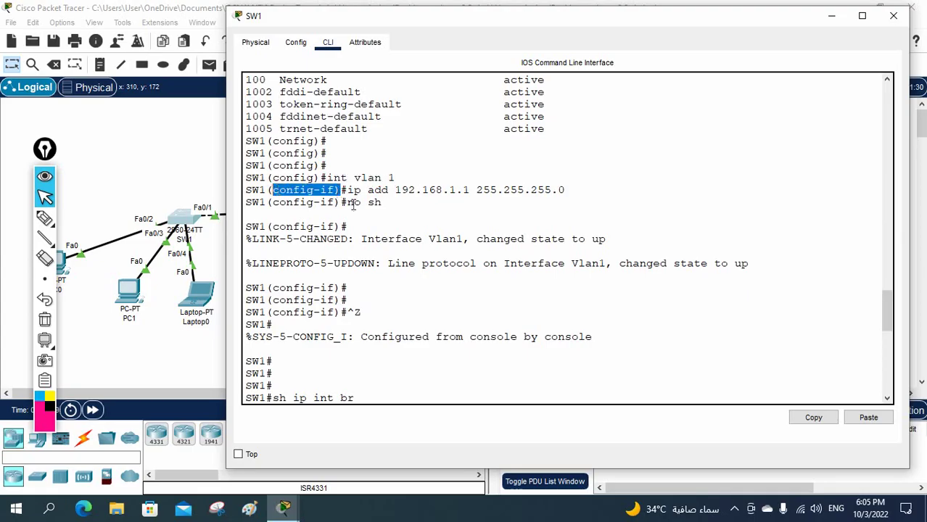
key(Return)
key(Return)
key(Return)
key(Return)
key(Return)
key(Return)
key(Return)
key(Return)
key(Return)
key(Return)
key(Return)
key(Return)
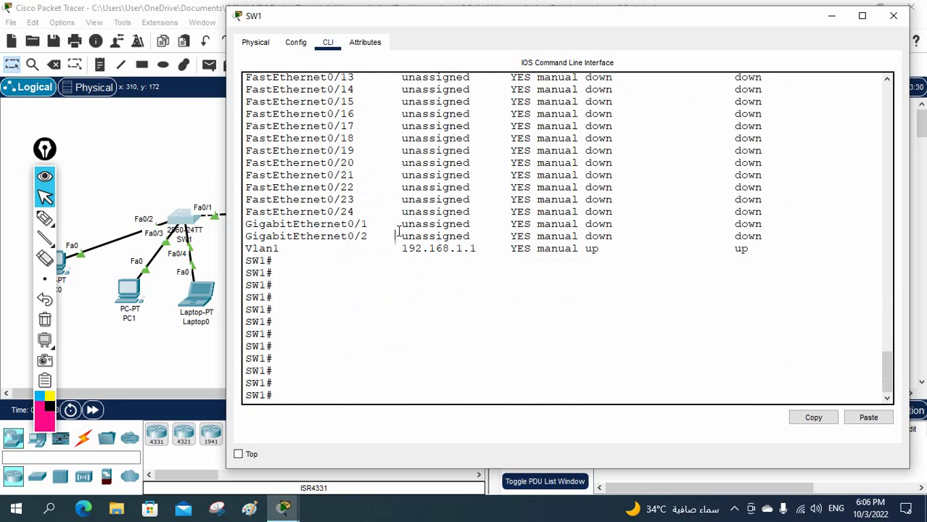
Step: Configure VTY lines 0–4 with 'login local'
text(config t)
key(Return)
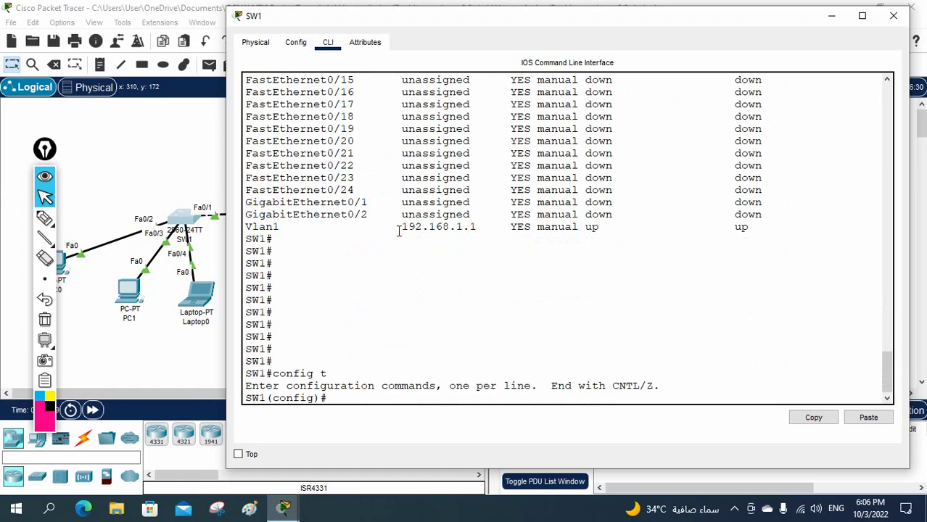
text(line vty 0 4)
key(Return)
text(login l)
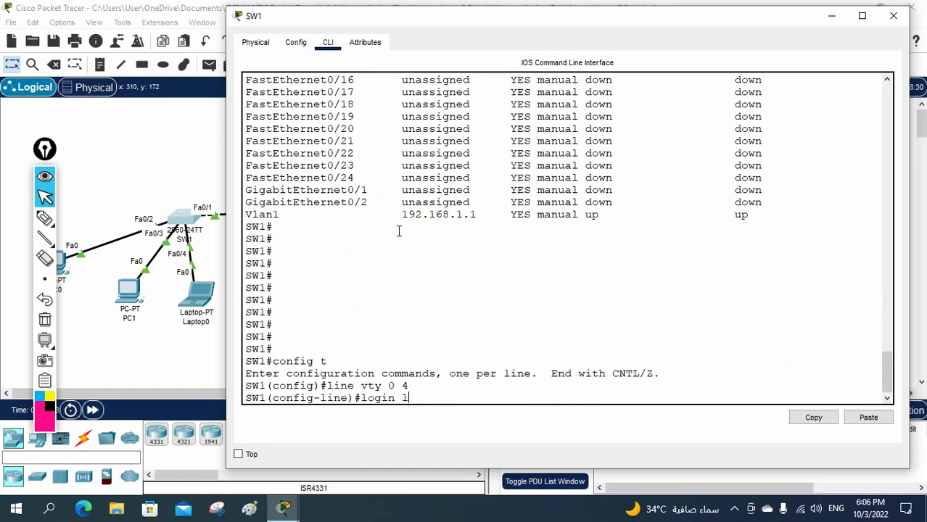
text(ocal)
key(Return)
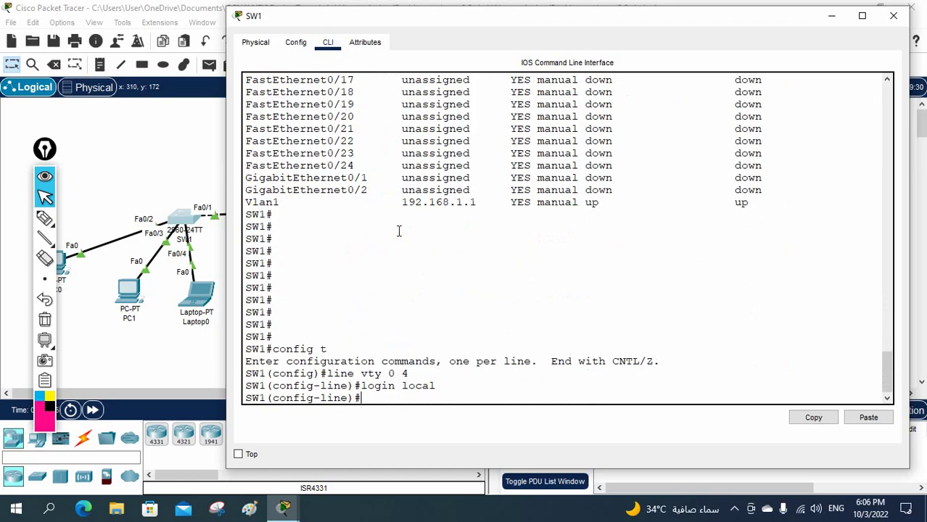
text(exit)
key(Return)
key(Return)
key(Return)
Step: Create the local user admin with a password
text(u)
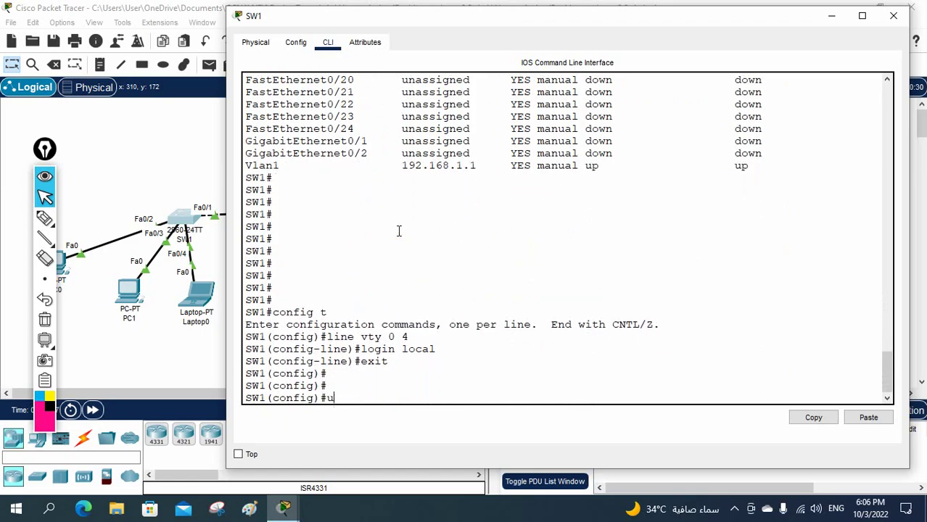
text(ser)
key(Tab)
text(a)
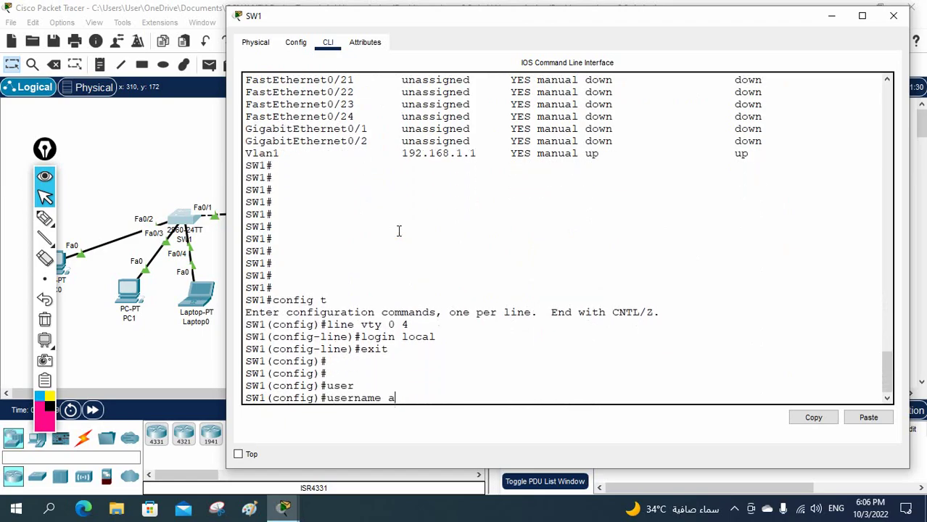
text(dmin pas)
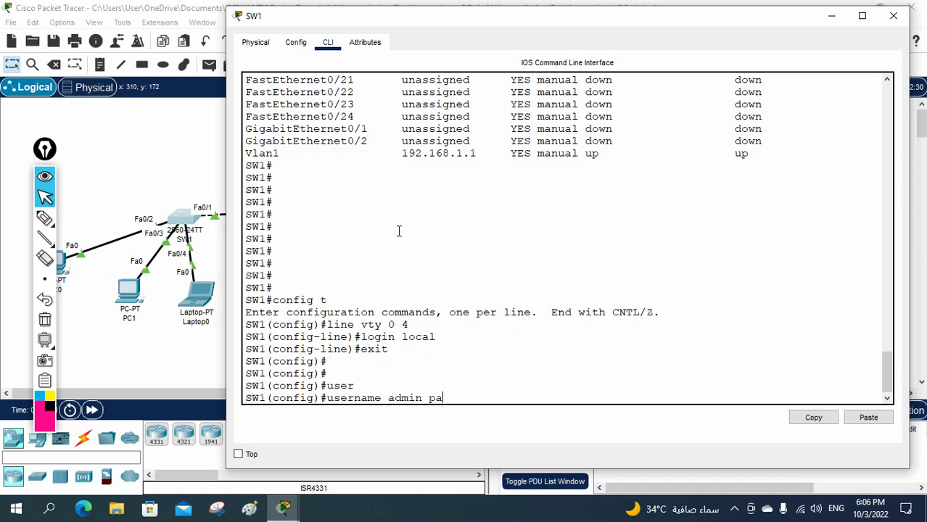
key(Tab)
text(admin)
key(Return)
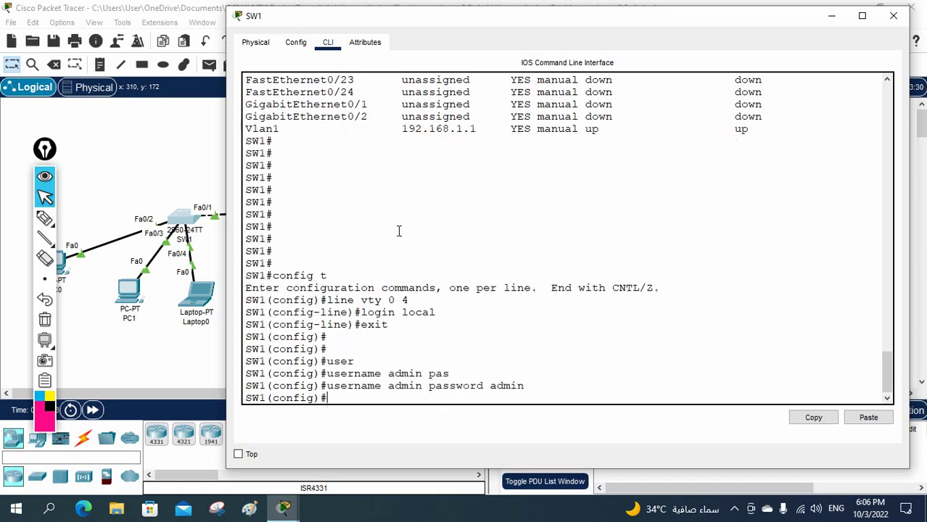
Step: Set the switch's enable secret
text(en)
key(Tab)
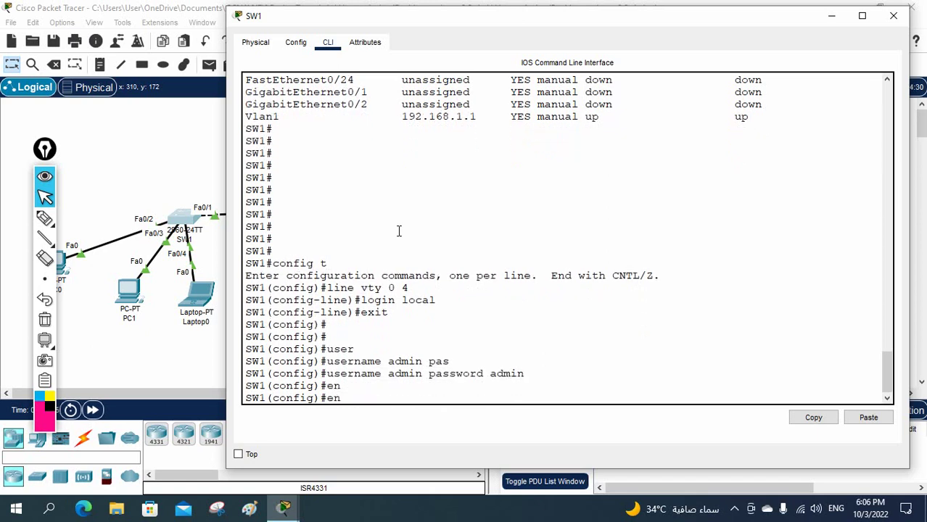
text(ab)
key(Tab)
text(se)
key(Tab)
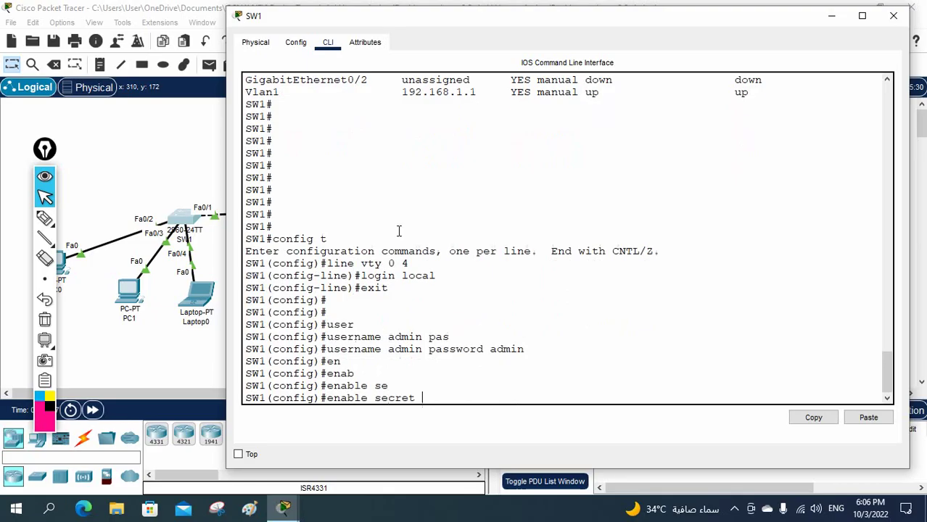
text(admin)
key(Return)
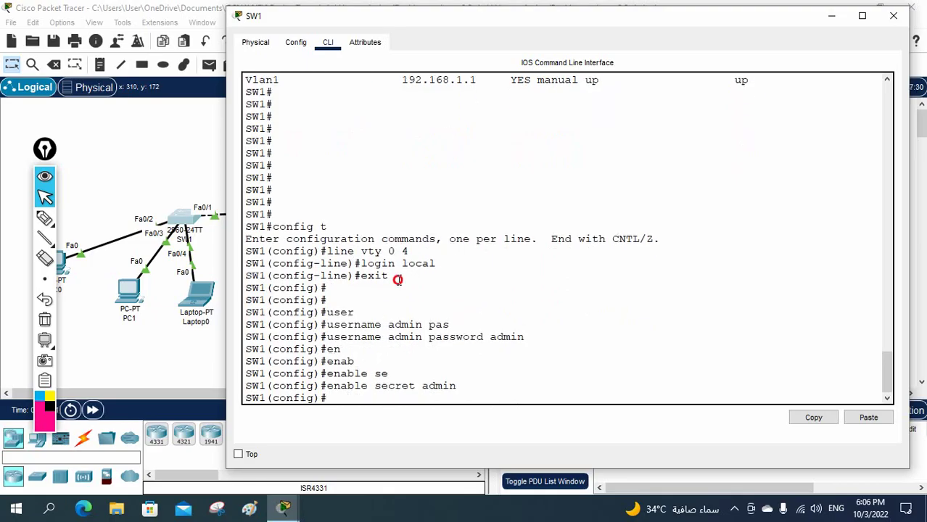
Step: Highlight the VTY login, username and enable secret commands for review
drag(390, 277, 241, 252)
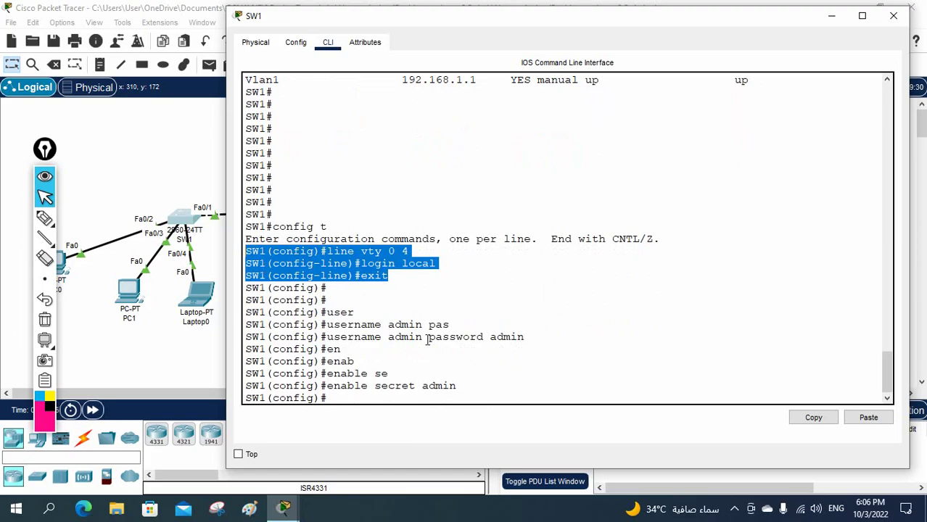
drag(538, 341, 495, 338)
drag(337, 332, 248, 333)
drag(457, 386, 326, 382)
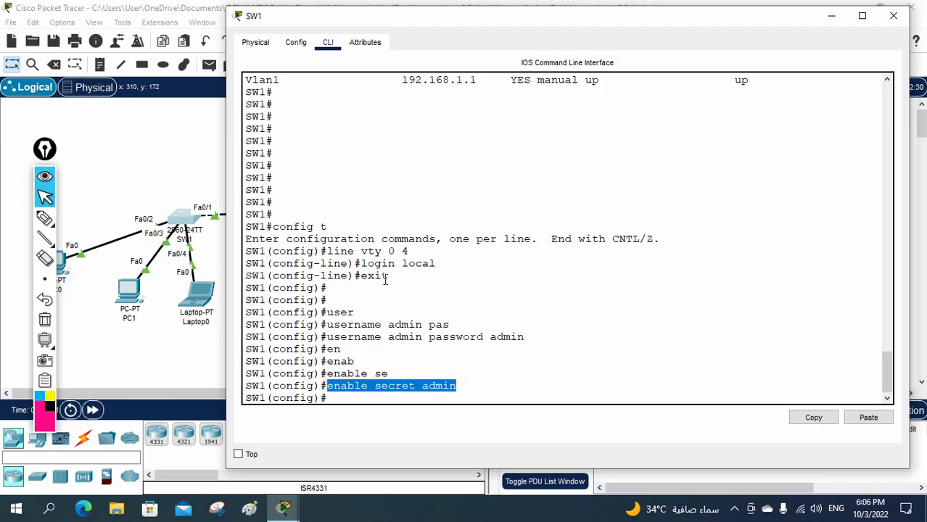
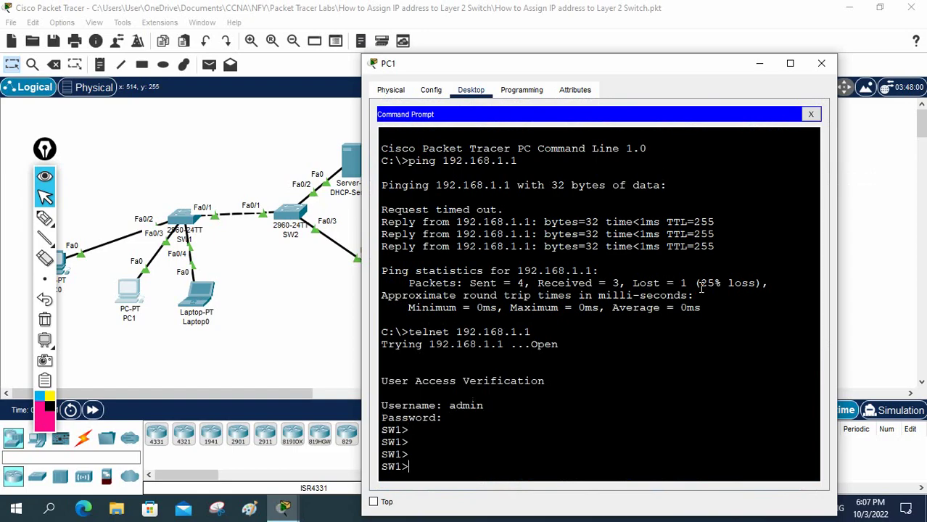
Step: Over PC1's telnet session, enter privileged mode on the switch with en and the enable secret
text(en)
key(Return)
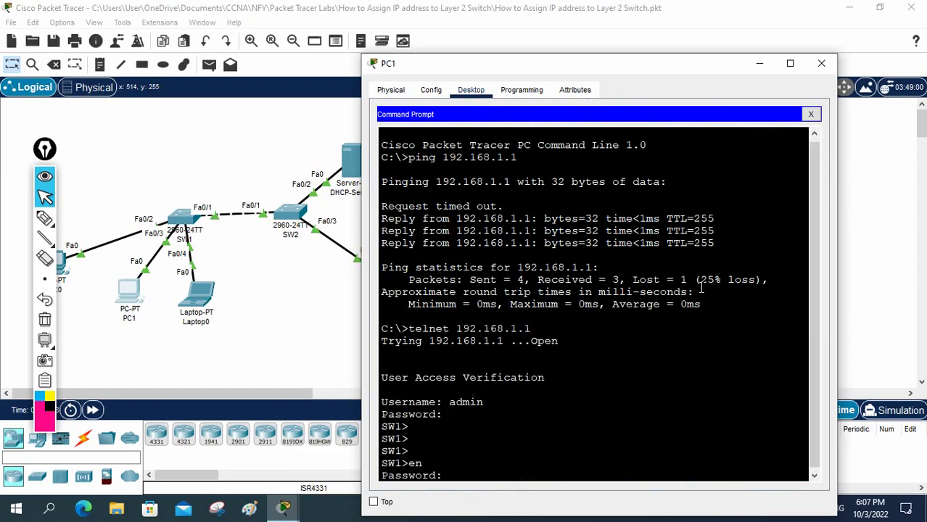
key(Return)
key(Return)
key(Return)
key(Return)
key(Return)
key(Return)
key(Return)
key(Return)
key(Return)
key(Return)
key(Return)
key(Return)
key(Return)
key(Return)
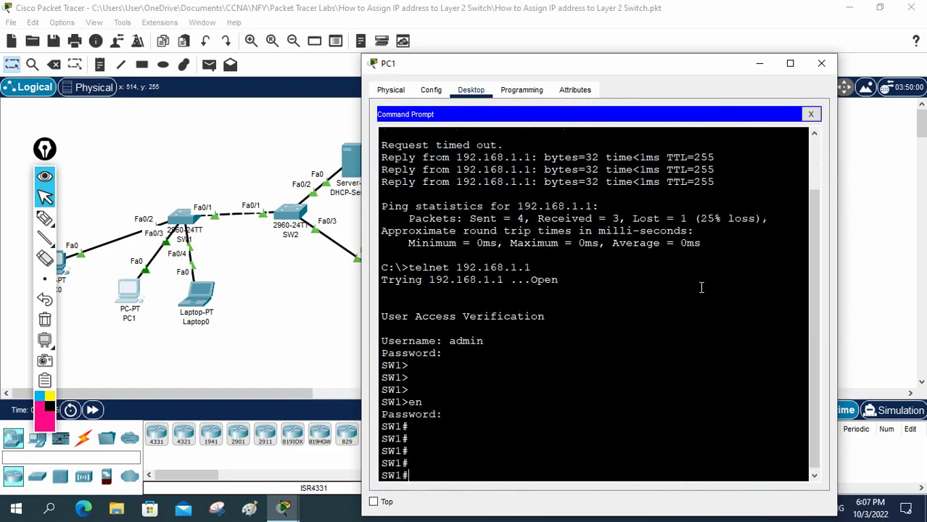
key(Return)
Step: From global configuration (config t), set the switch hostname to SW2 and highlight the change
text(config t)
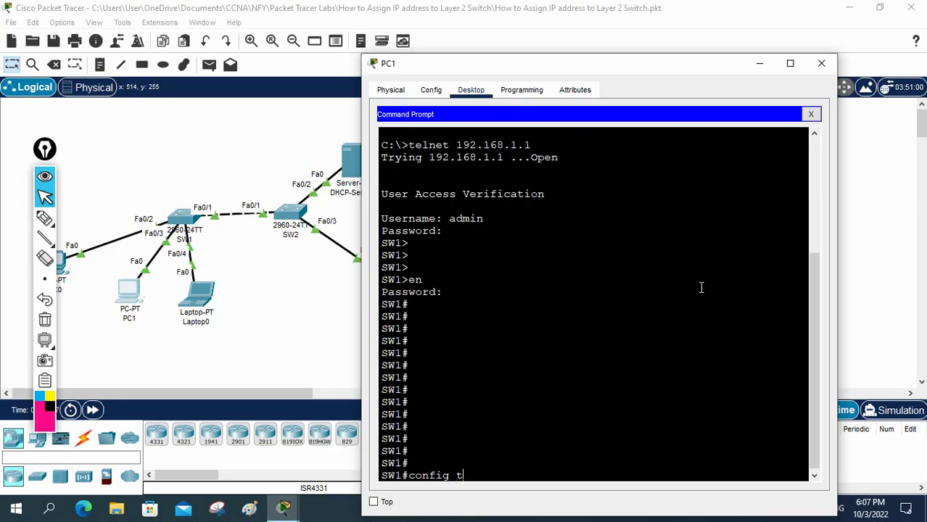
key(Return)
text(host)
key(Tab)
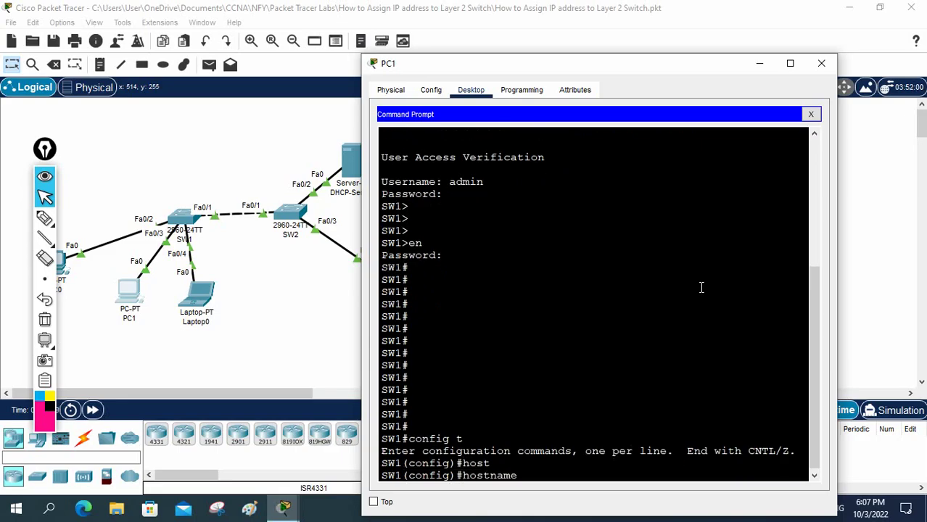
text(SW2)
key(Return)
key(Return)
key(Return)
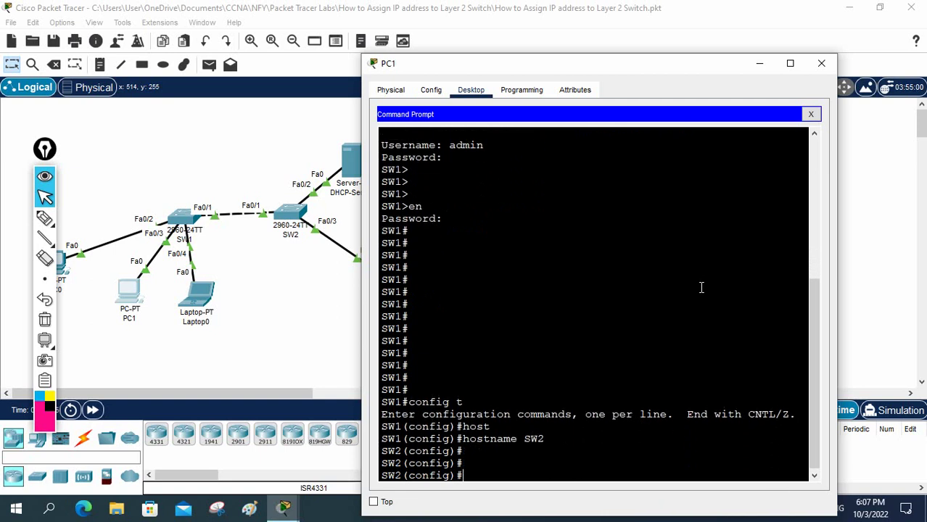
drag(408, 476, 372, 435)
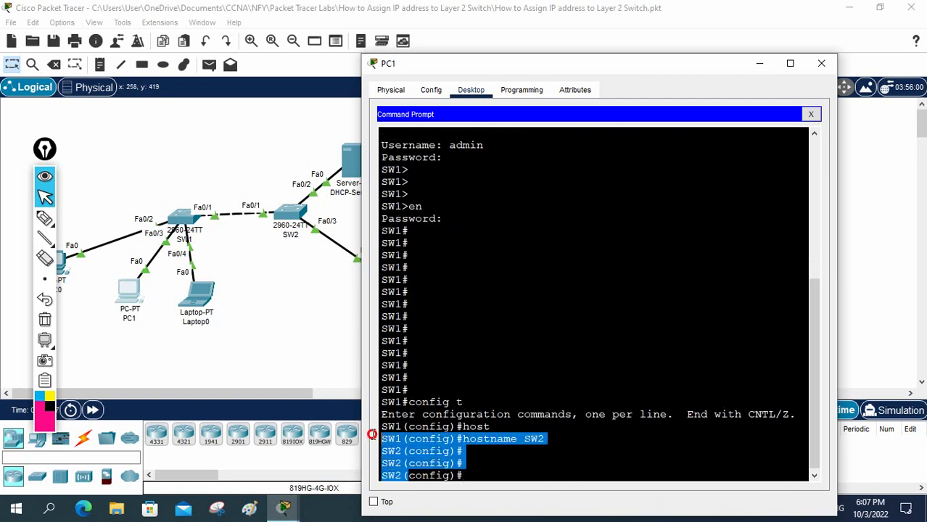
Step: On SW1's own console, confirm the prompt now reads SW2
click(186, 226)
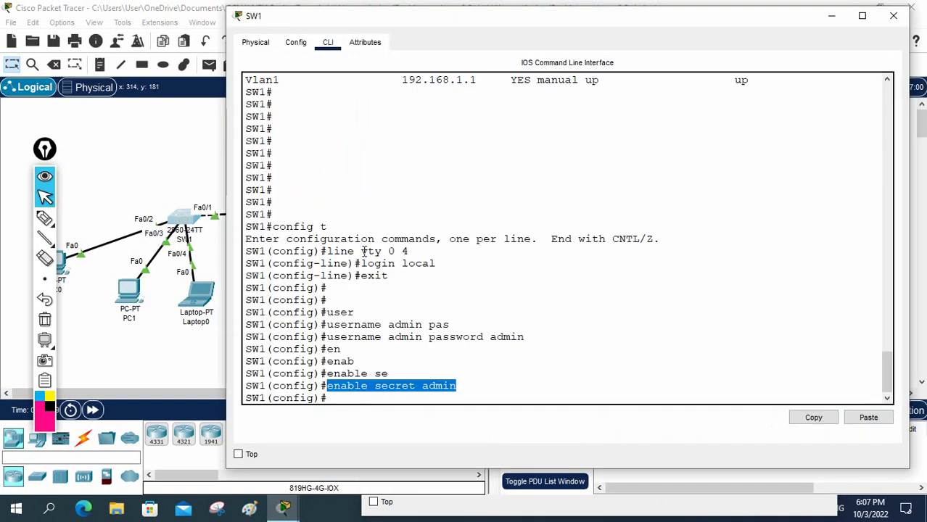
click(472, 330)
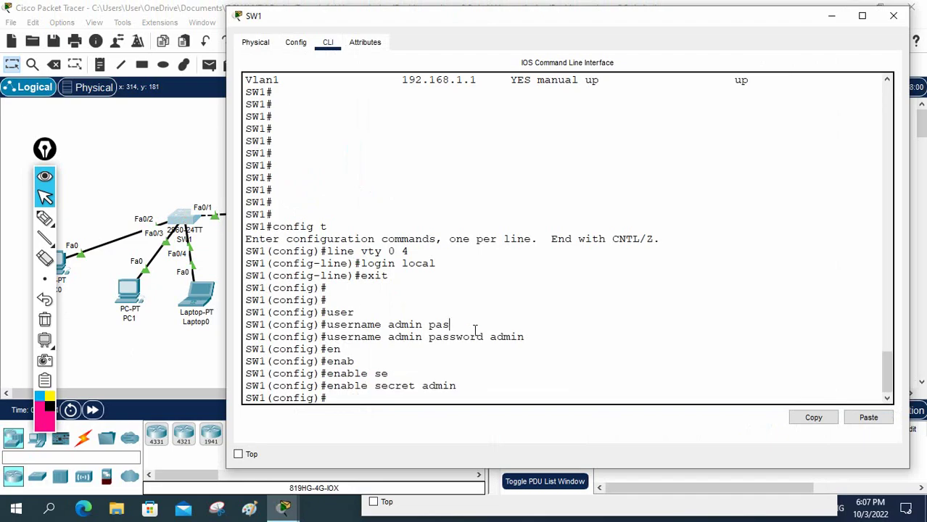
key(Return)
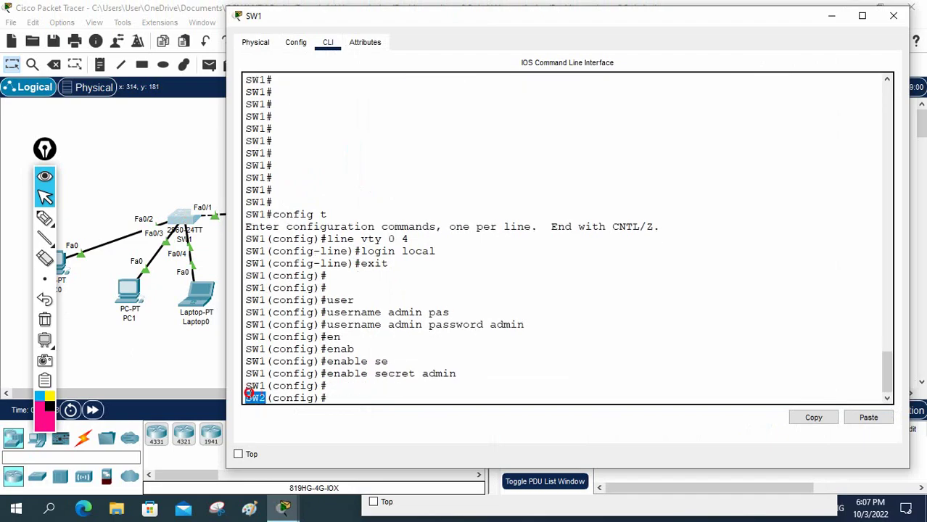
Step: Set the switch hostname back to SW1 and return to PC1's command prompt
text(host)
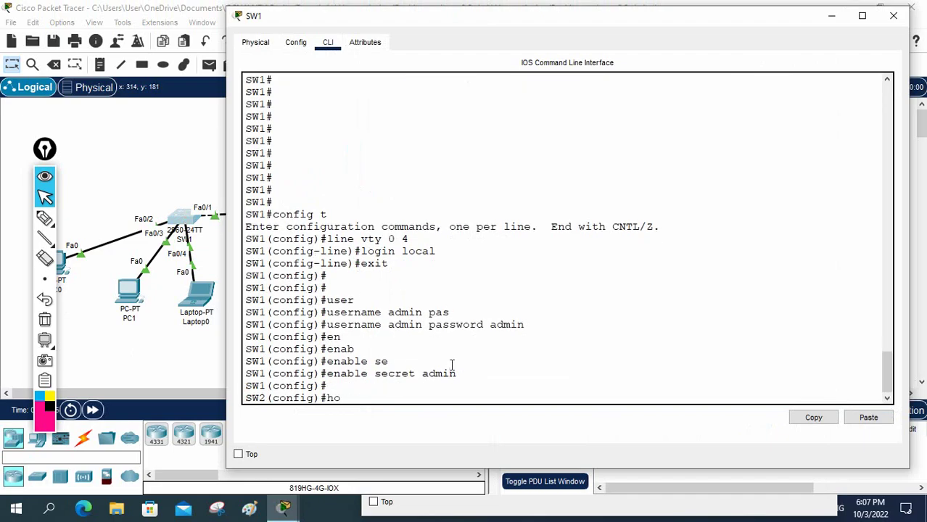
key(Tab)
text(SW)
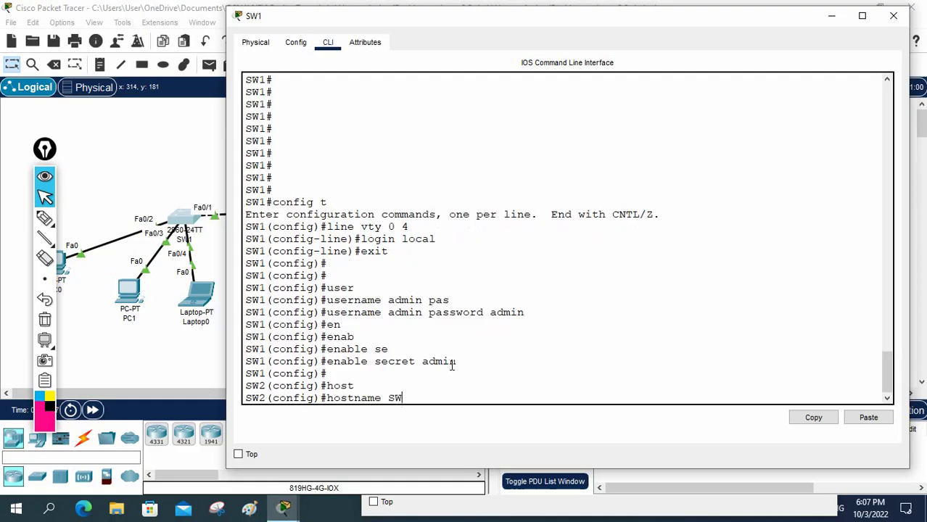
text(1)
key(Return)
key(Return)
key(Return)
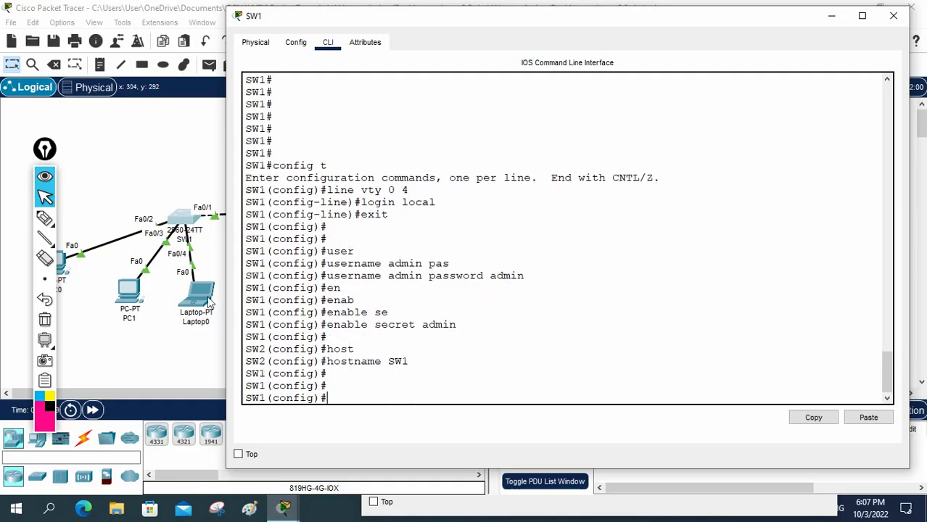
click(136, 291)
click(680, 380)
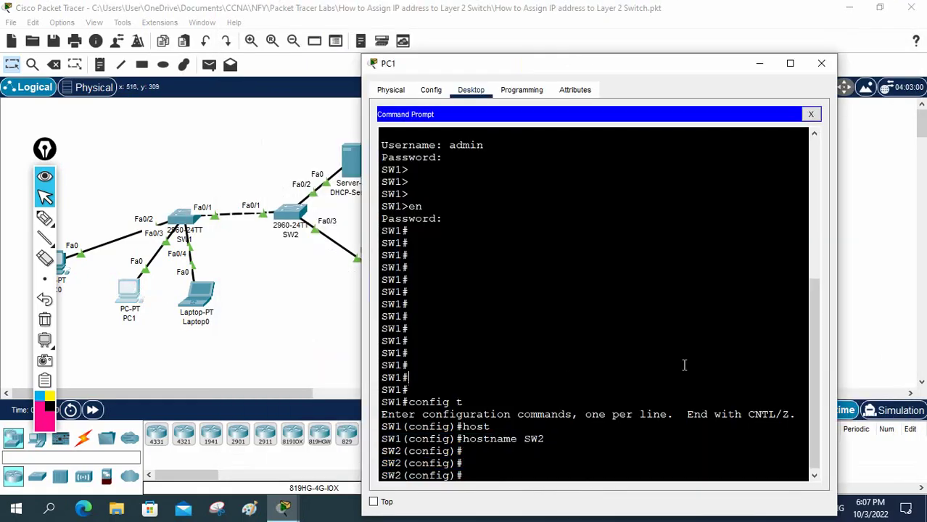
Step: Refresh PC1's telnet prompt and highlight the SW1(config)# lines and the telnet IP
key(Return)
key(Return)
key(Return)
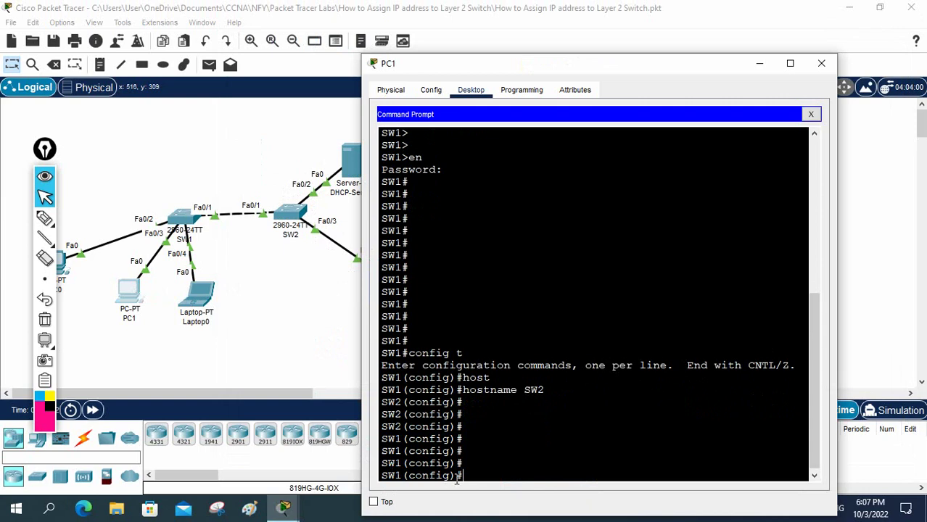
drag(462, 476, 382, 428)
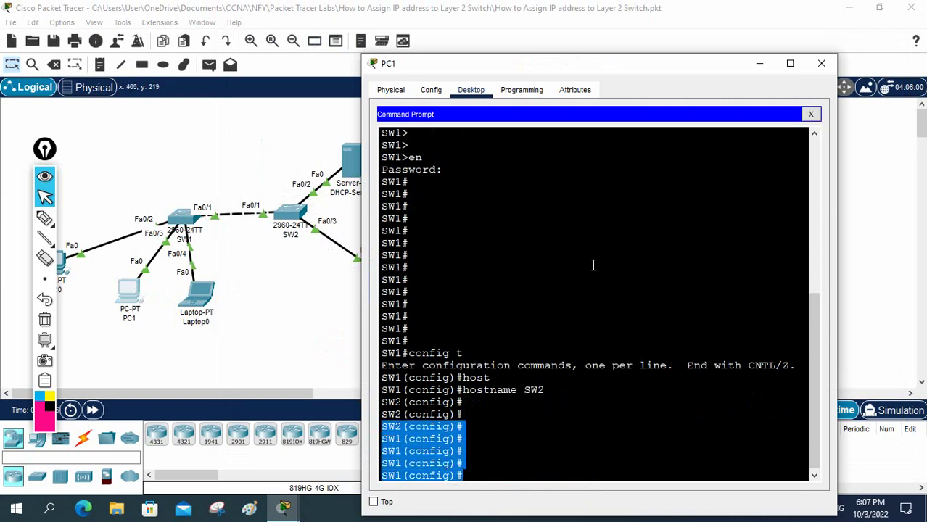
scroll(592, 264, up, 5)
drag(535, 186, 453, 186)
scroll(577, 262, up, 4)
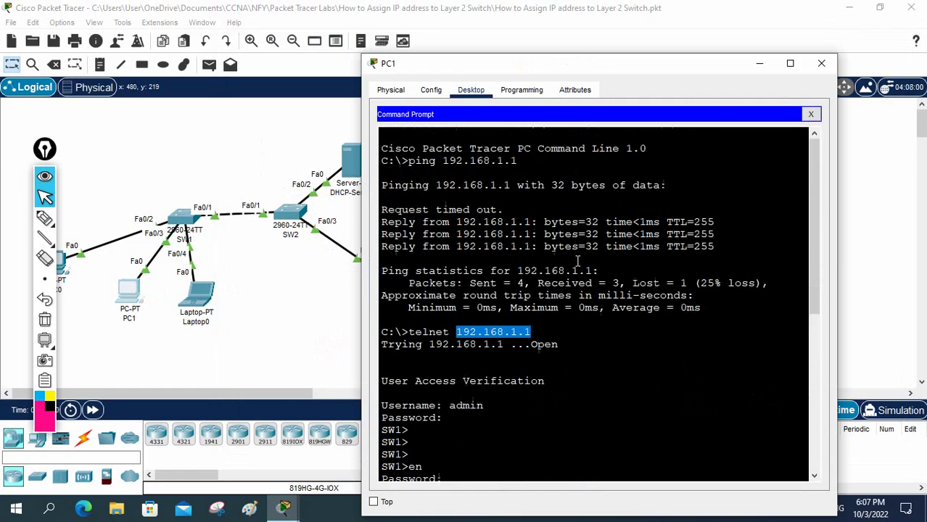
click(188, 220)
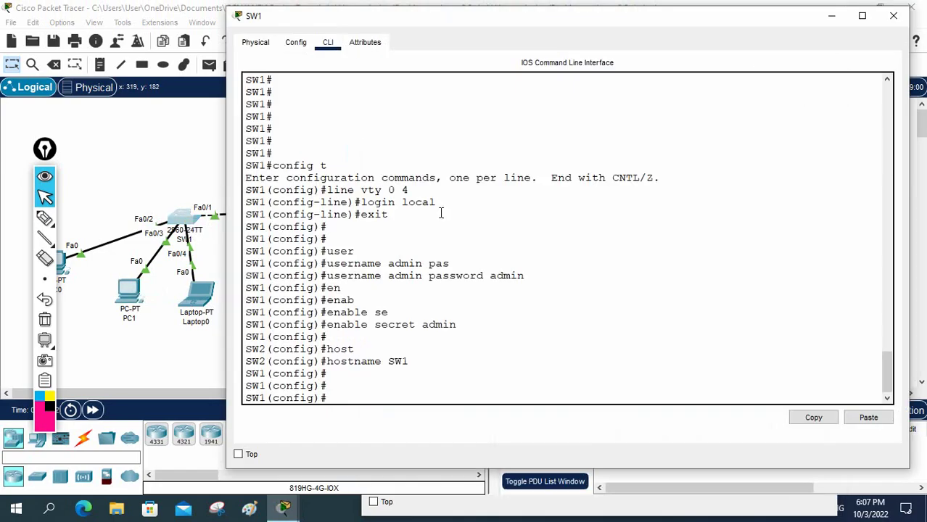
scroll(369, 209, up, 15)
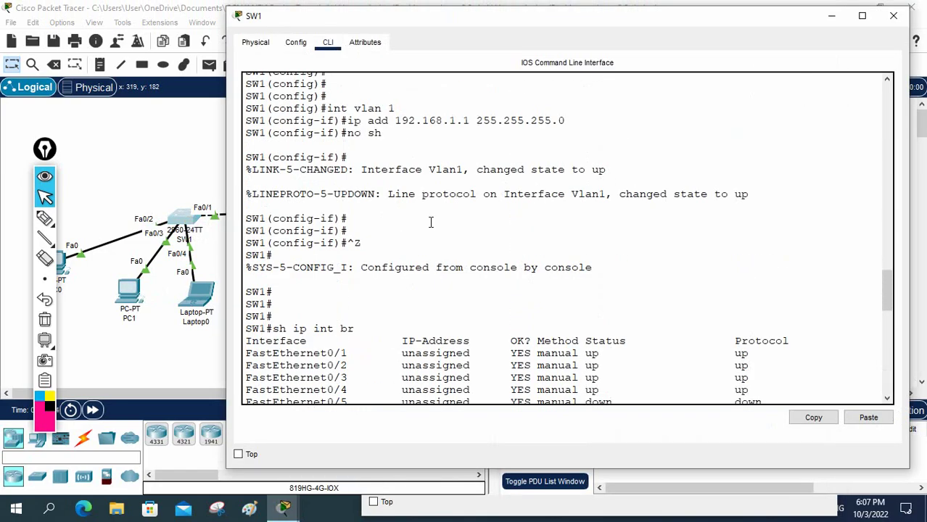
drag(327, 190, 441, 229)
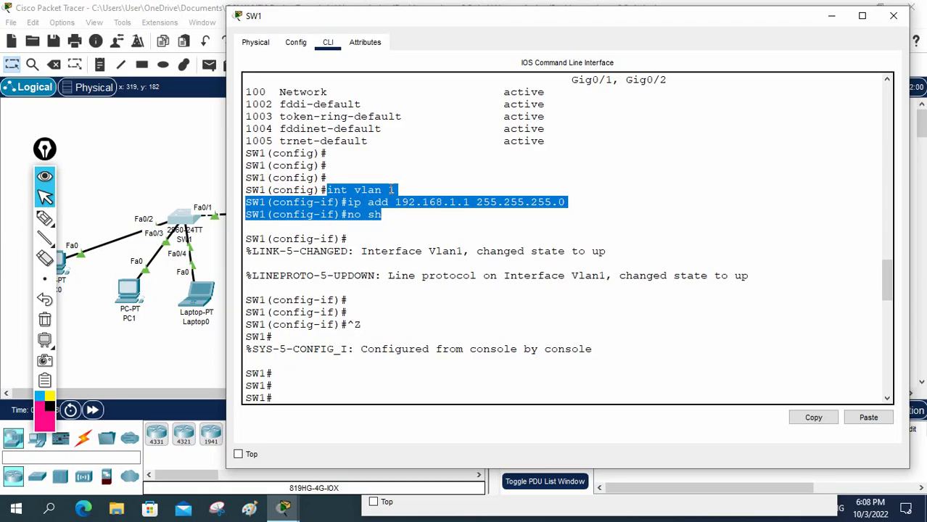
click(561, 284)
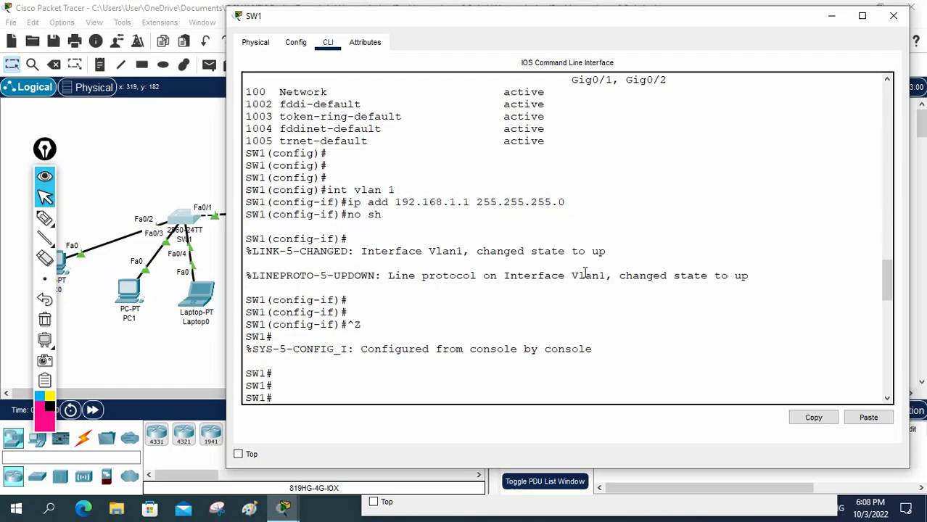
click(892, 15)
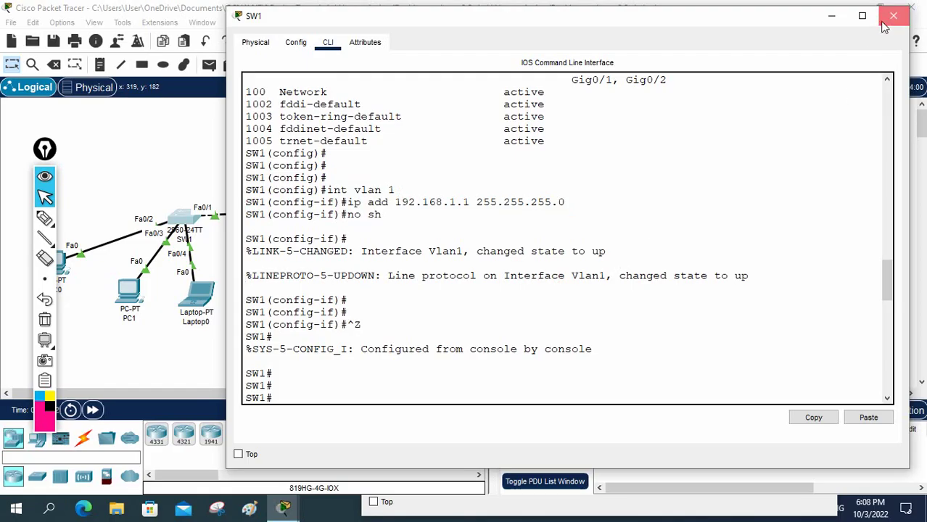
Step: Reopen PC1's command prompt, scroll through its output, then close it to show the topology
click(137, 305)
scroll(571, 276, down, 10)
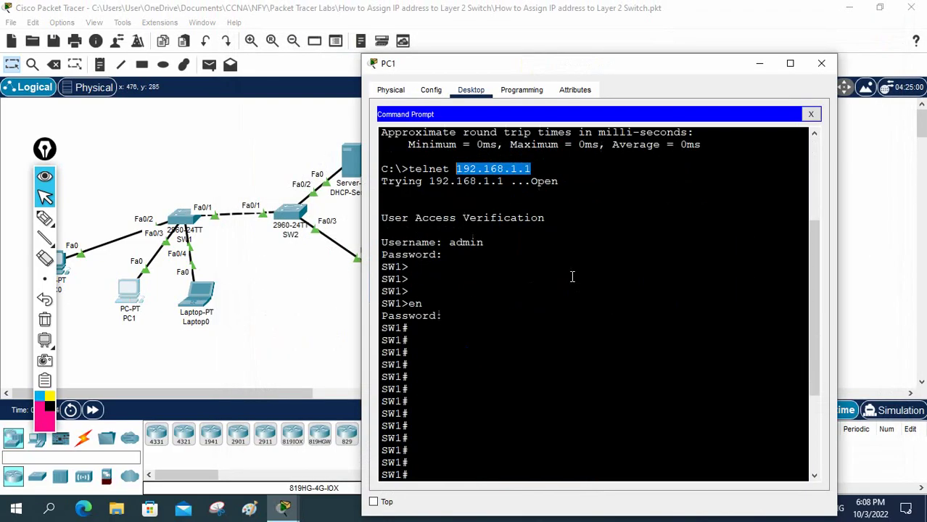
scroll(472, 341, up, 15)
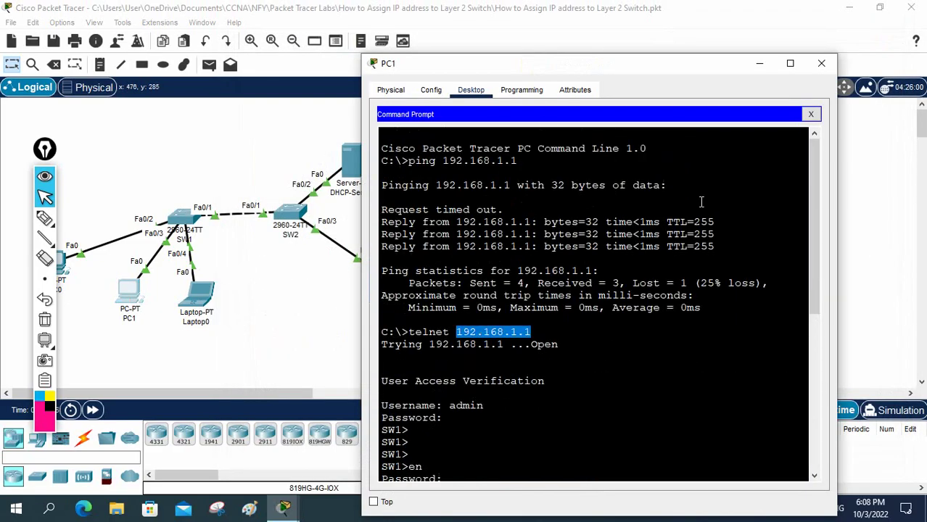
click(821, 63)
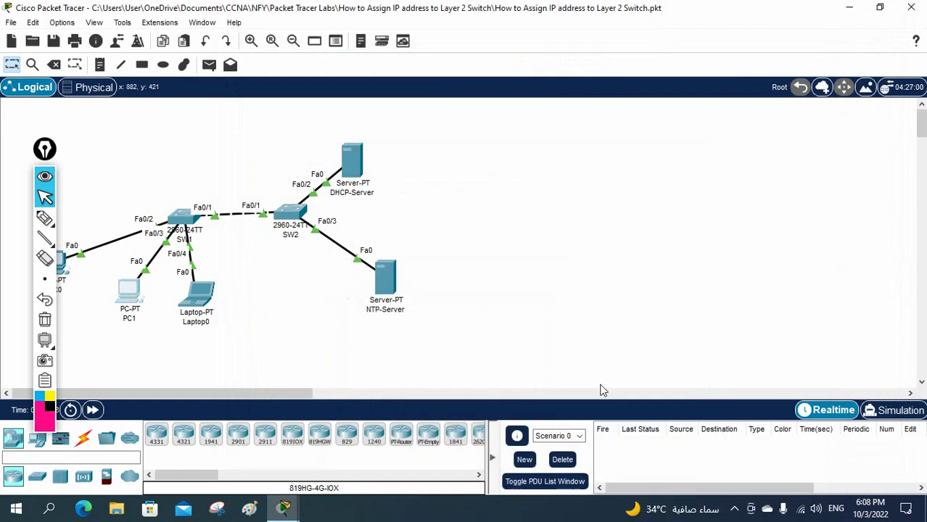